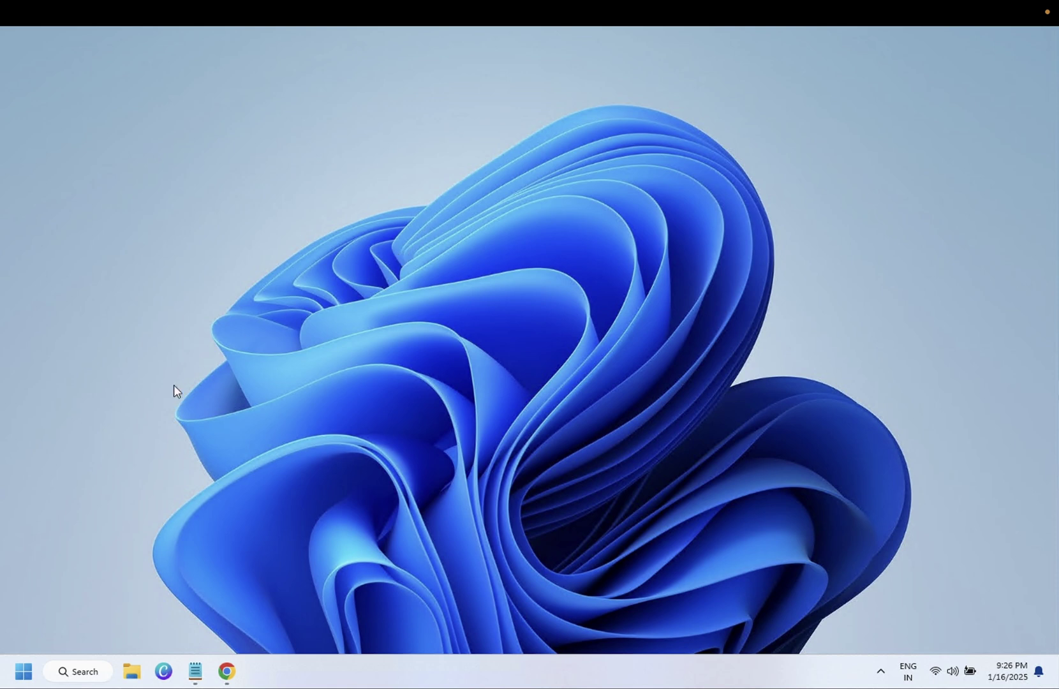
Search 'sni', launch Snipping Tool from the results, and move its window up-left.
{"action": "left_click", "coordinate": [76, 669]}
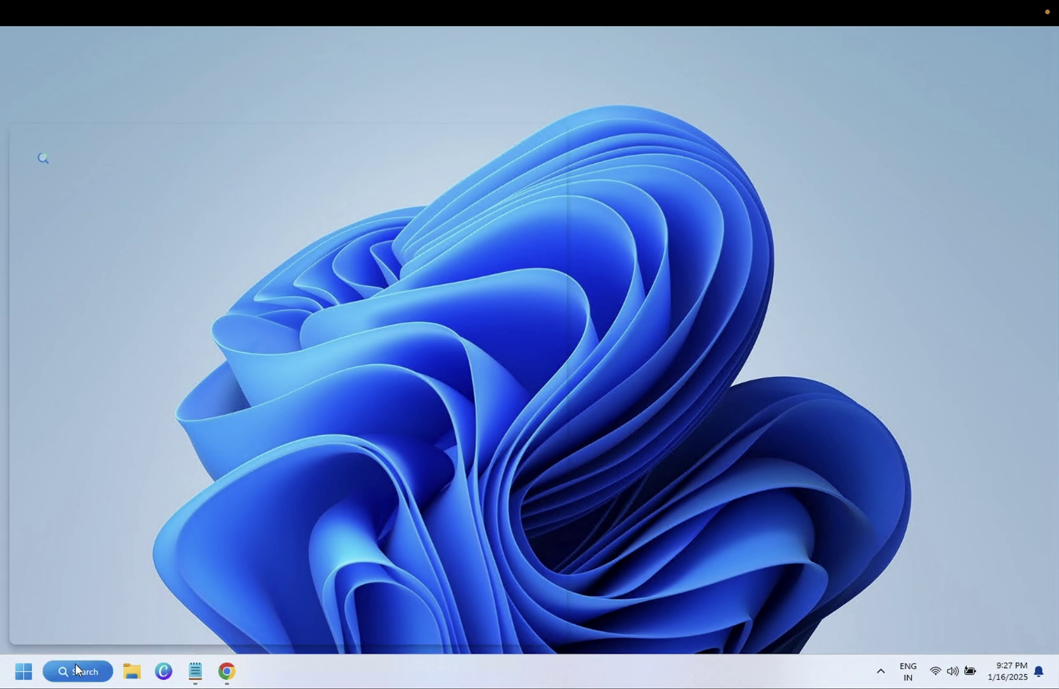
{"action": "type", "text": "sn"}
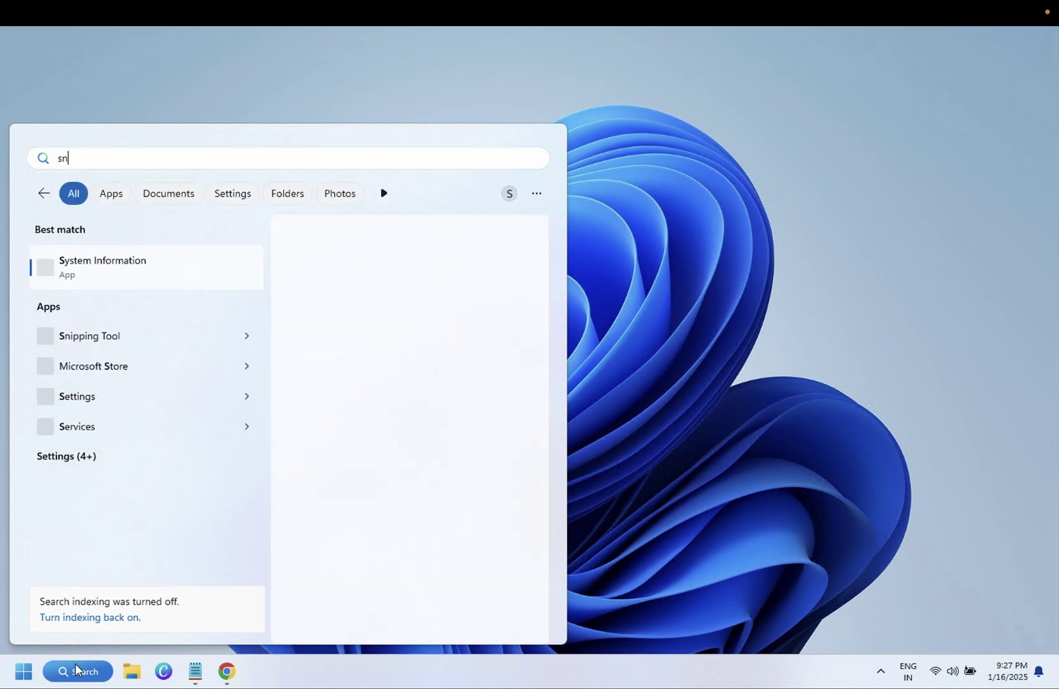
{"action": "type", "text": "i"}
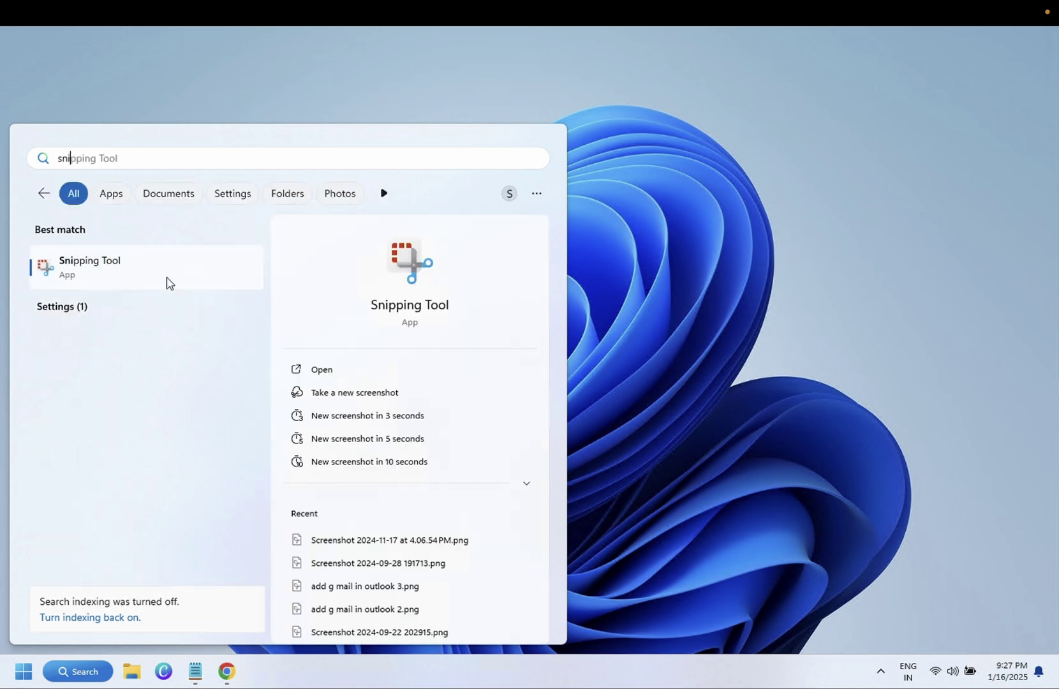
{"action": "left_click", "coordinate": [167, 281]}
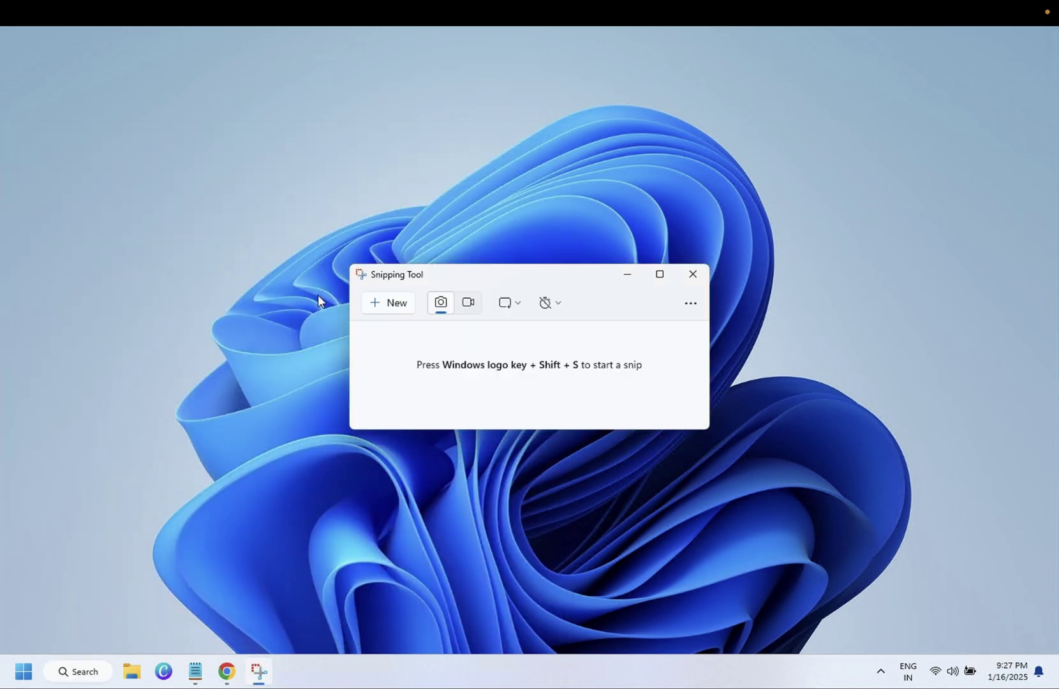
{"action": "left_click_drag", "start_coordinate": [498, 266], "coordinate": [398, 212]}
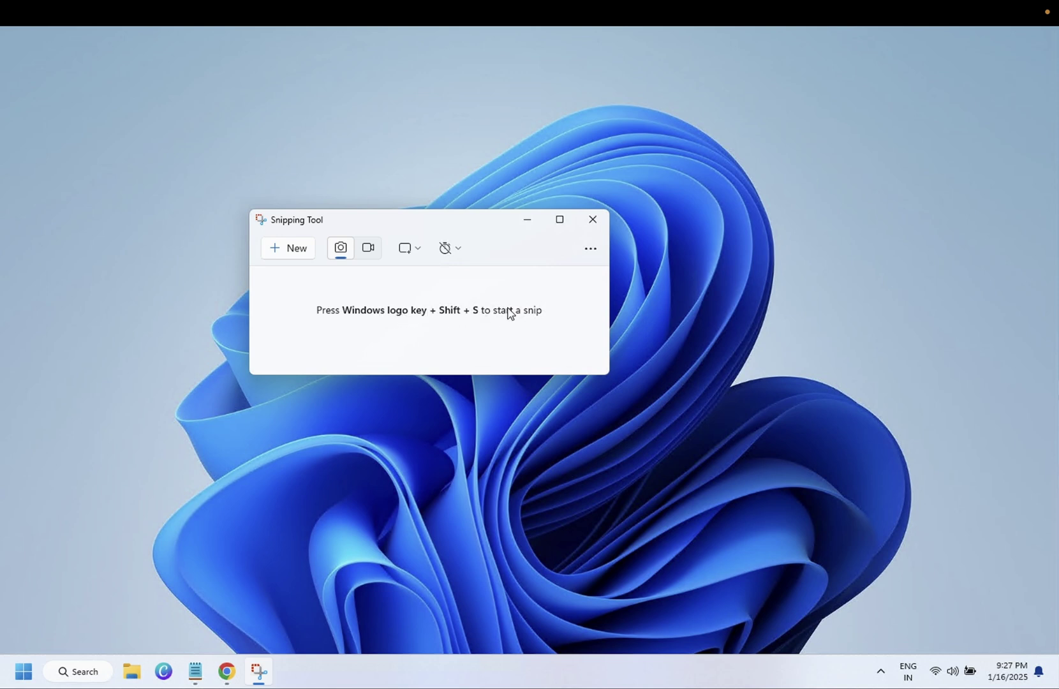
Pin Snipping Tool to the taskbar via its search result, then close the Snipping Tool window.
{"action": "left_click_drag", "start_coordinate": [459, 224], "coordinate": [535, 186]}
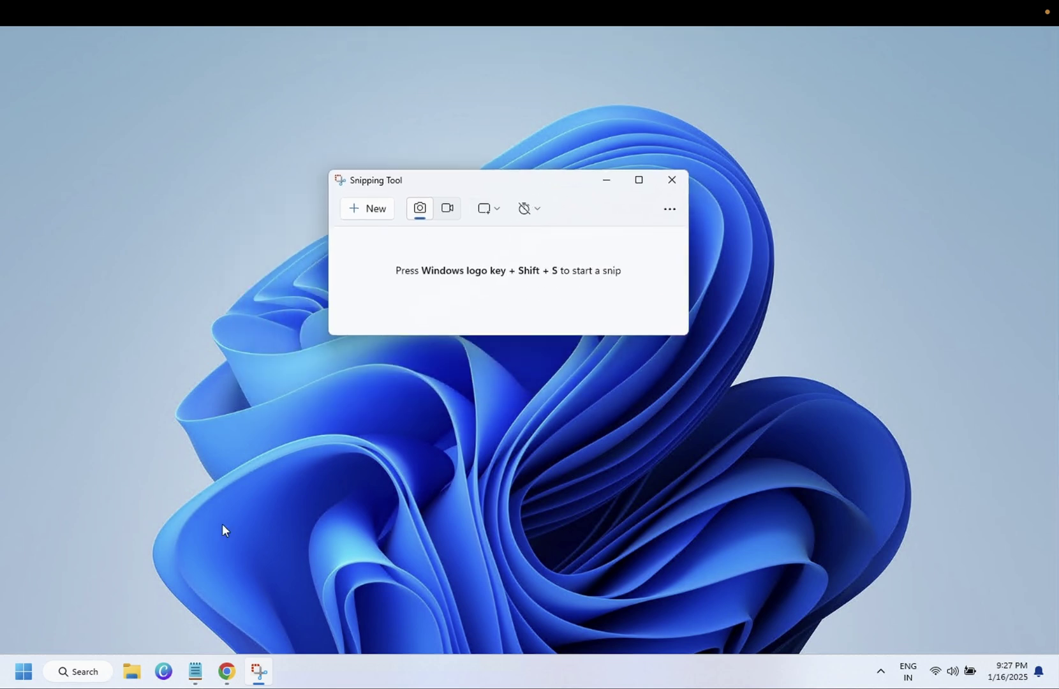
{"action": "left_click", "coordinate": [72, 679]}
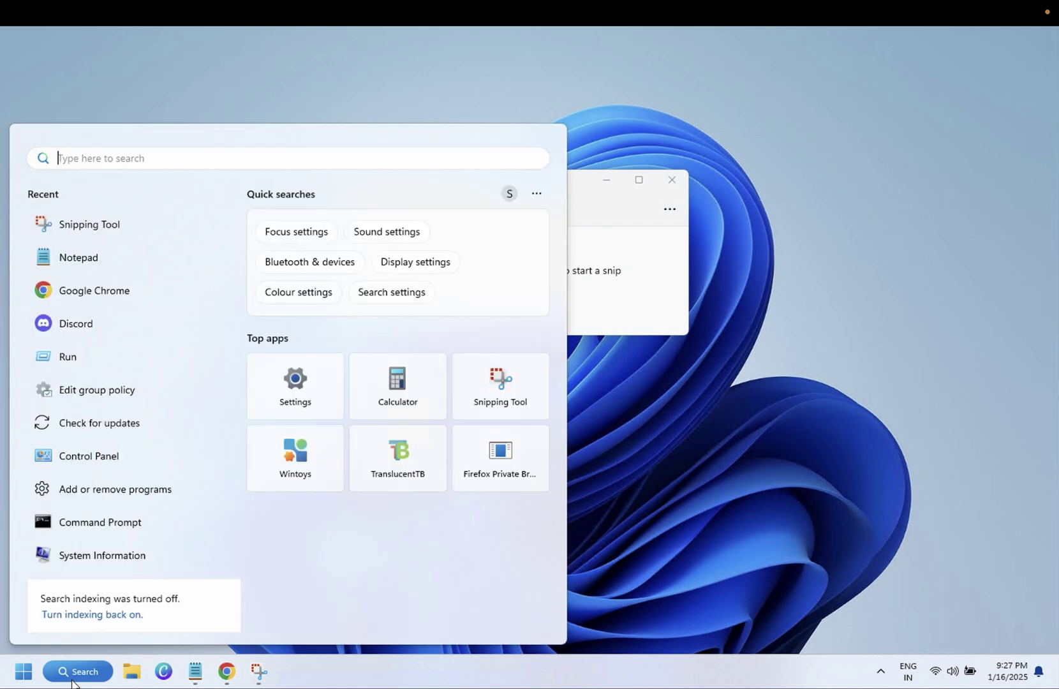
{"action": "type", "text": "si"}
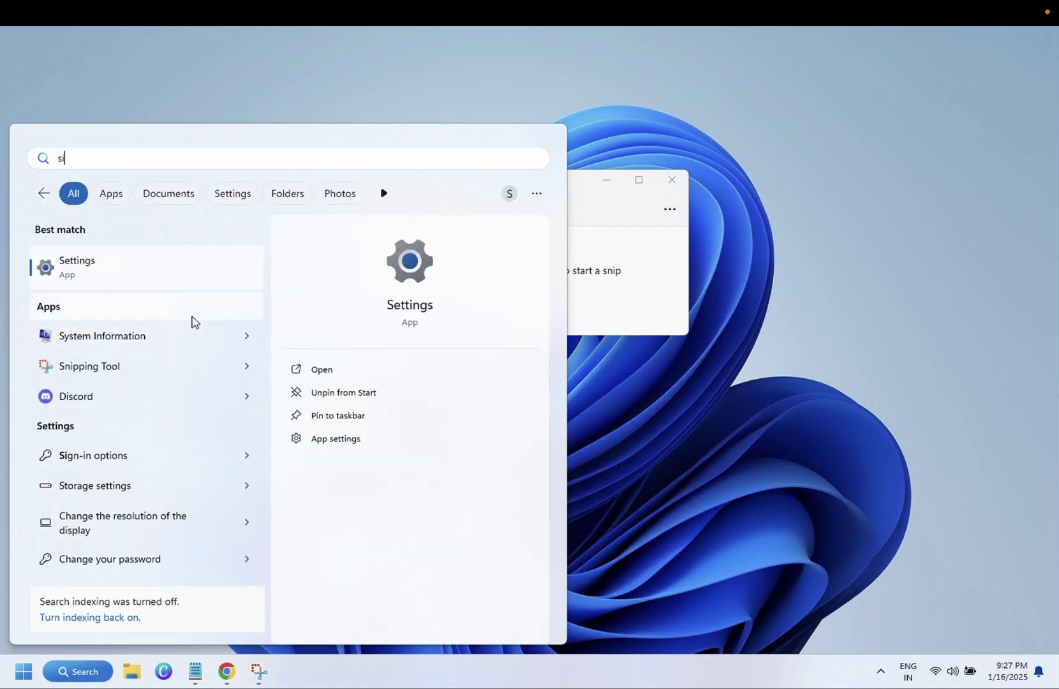
{"action": "type", "text": "nipping Tool"}
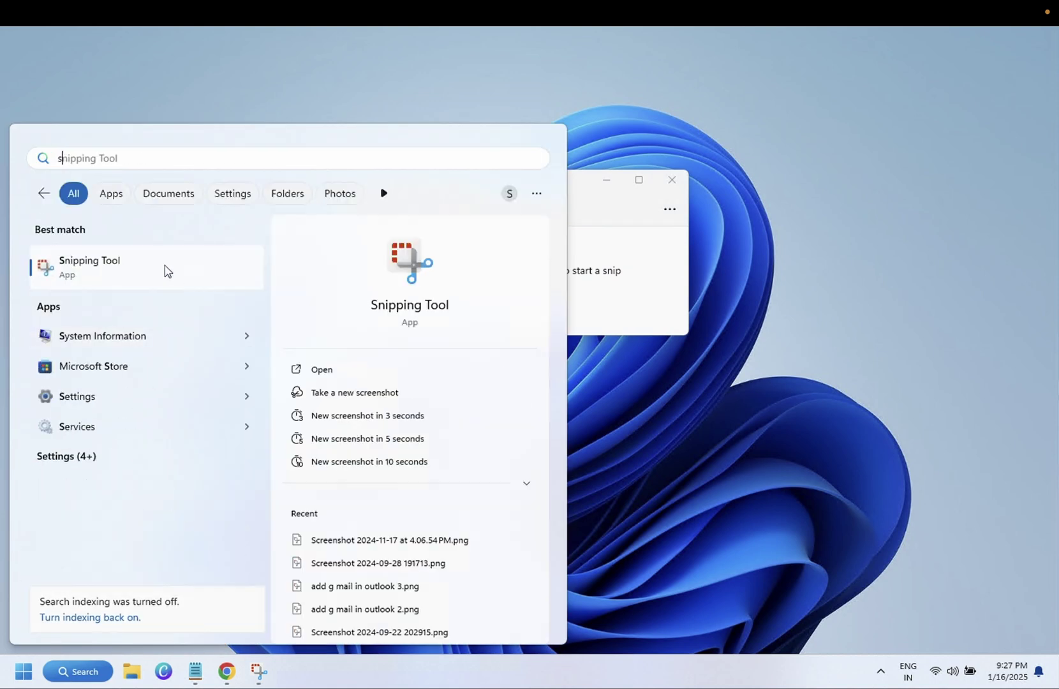
{"action": "right_click", "coordinate": [165, 270]}
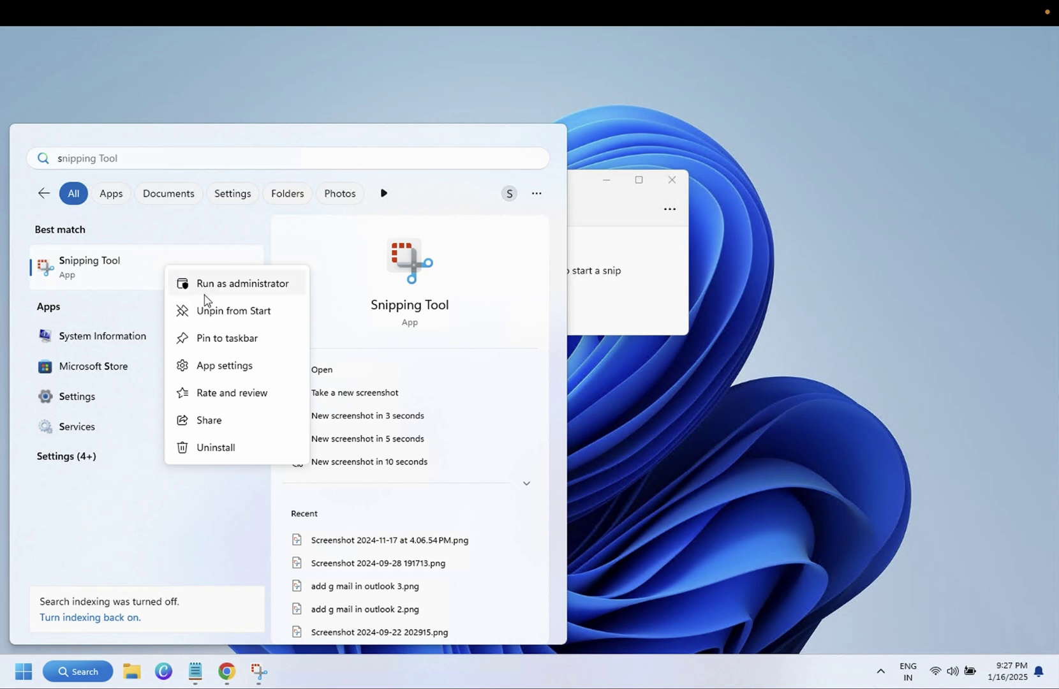
{"action": "left_click", "coordinate": [240, 347]}
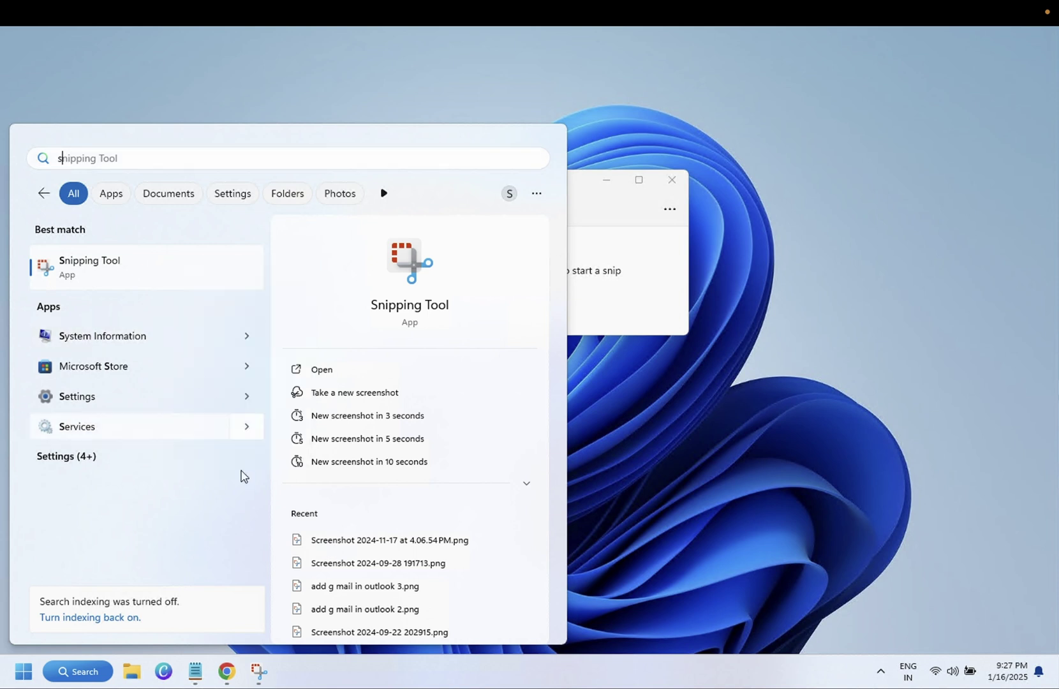
{"action": "left_click", "coordinate": [601, 473]}
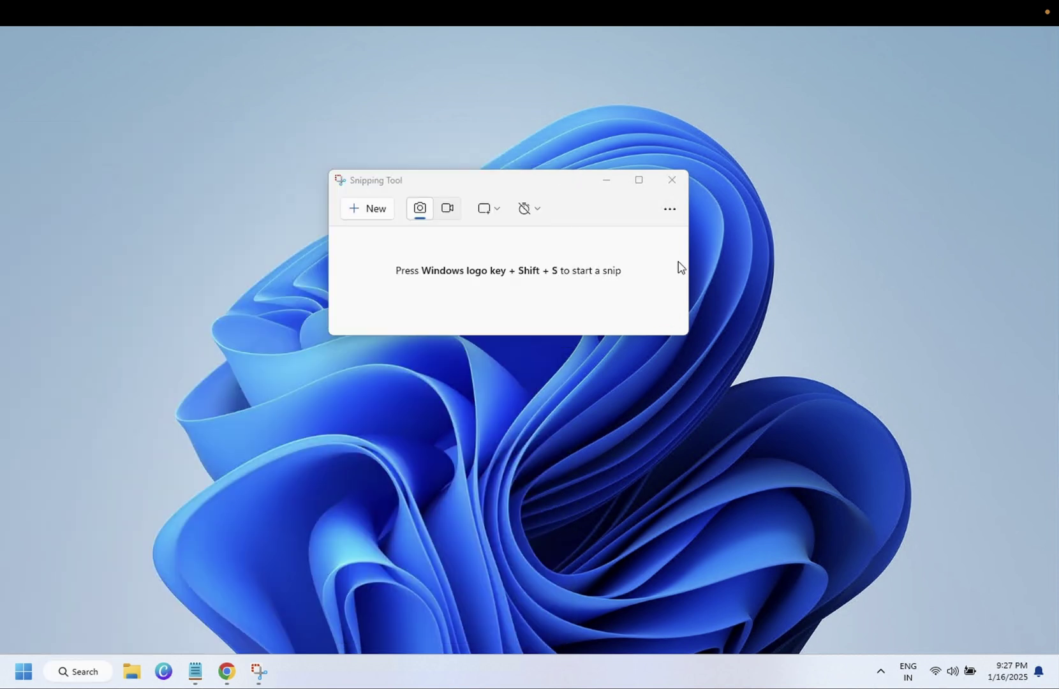
{"action": "left_click", "coordinate": [670, 209]}
Reopen Snipping Tool from the taskbar and capture a new snip of the whole screen.
{"action": "left_click", "coordinate": [672, 178]}
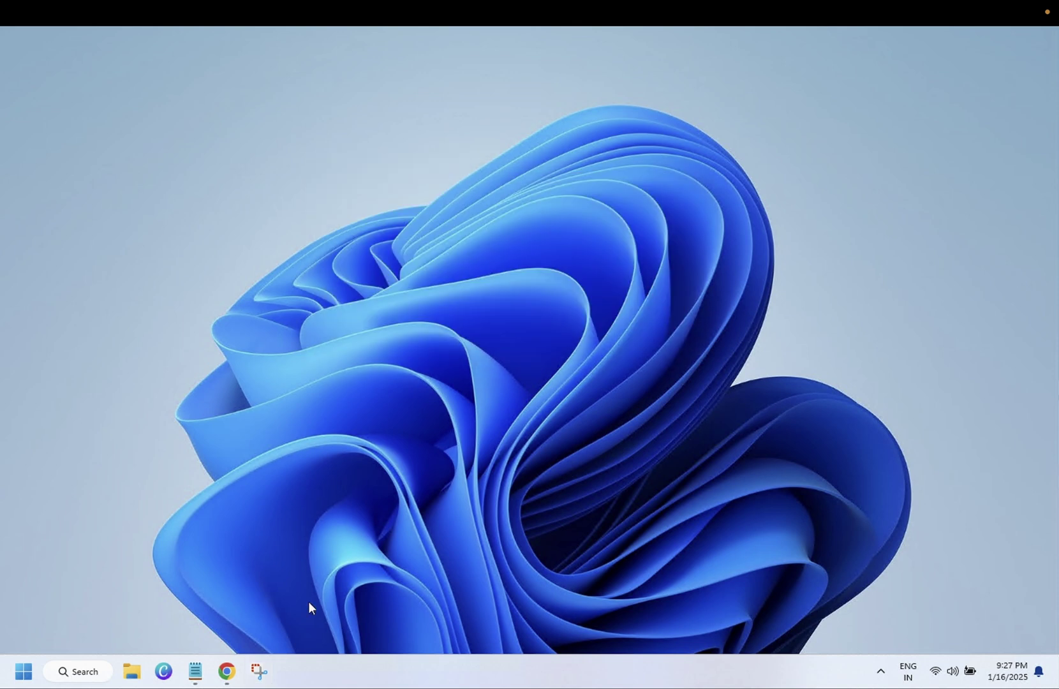
{"action": "left_click", "coordinate": [259, 671]}
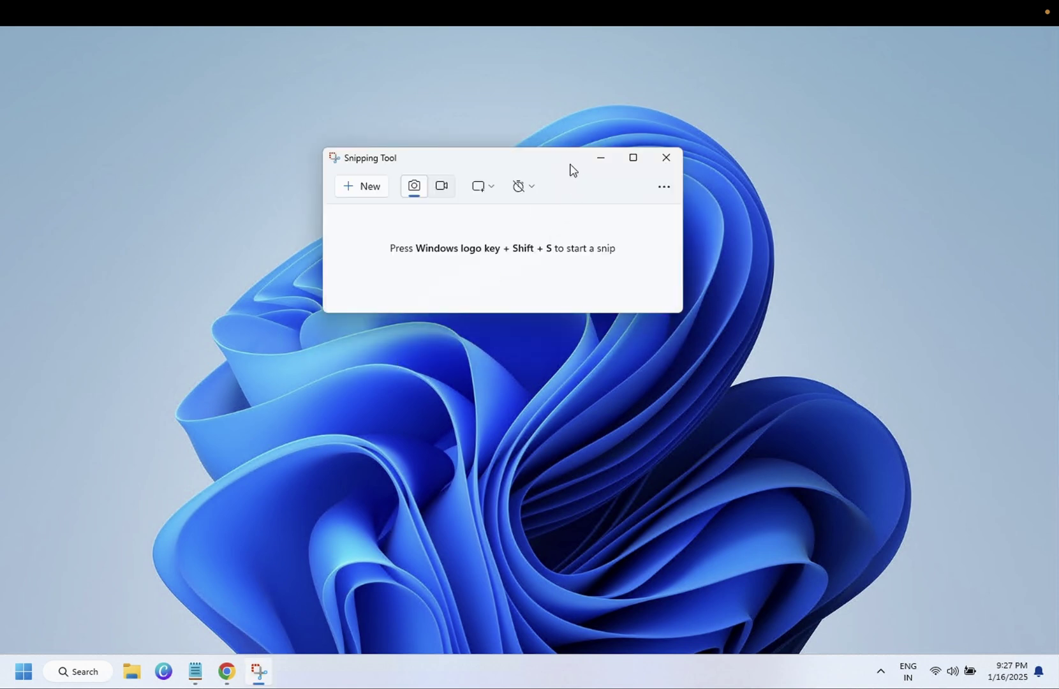
{"action": "left_click_drag", "start_coordinate": [546, 159], "coordinate": [540, 170]}
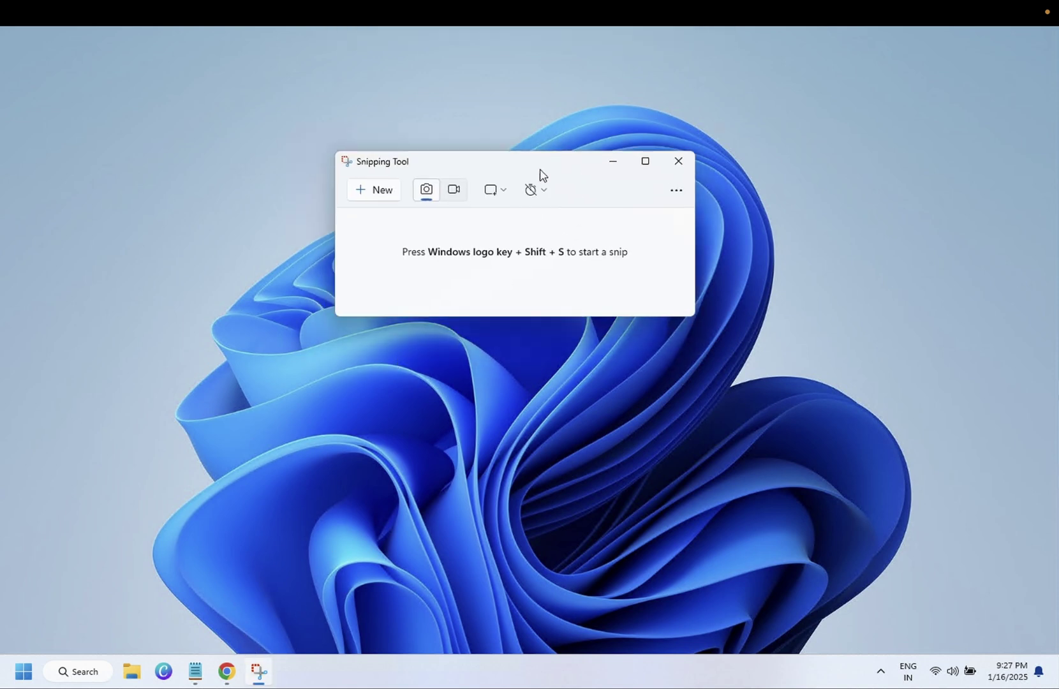
{"action": "left_click", "coordinate": [382, 191]}
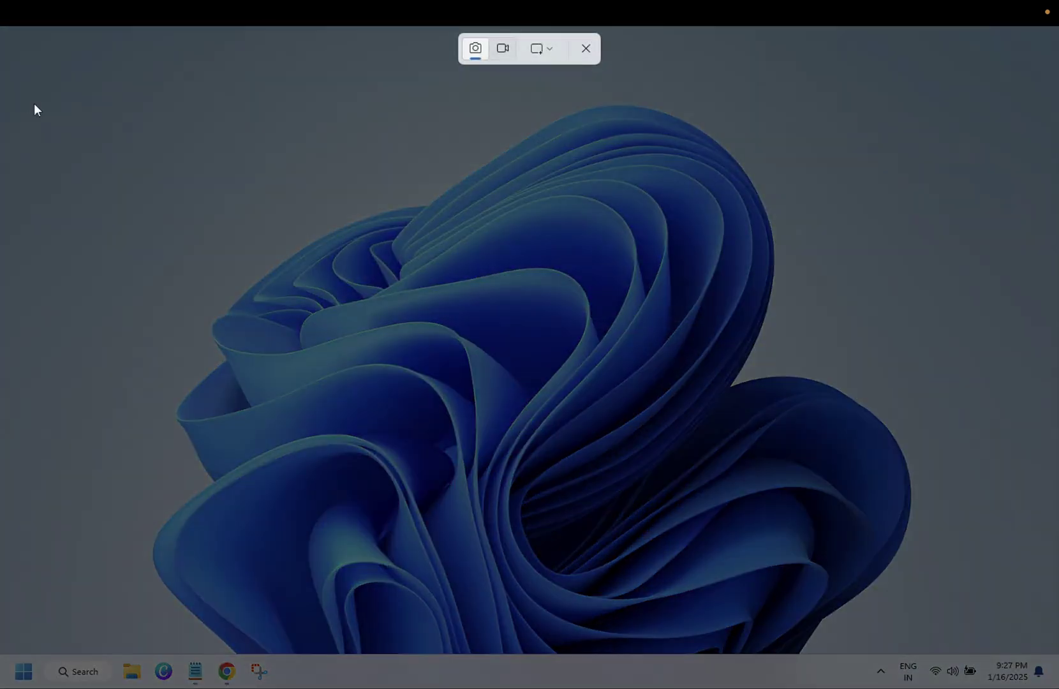
{"action": "mouse_move", "coordinate": [27, 100]}
{"action": "left_mouse_down"}
{"action": "mouse_move", "coordinate": [932, 547]}
{"action": "mouse_move", "coordinate": [1053, 684]}
{"action": "left_mouse_up"}
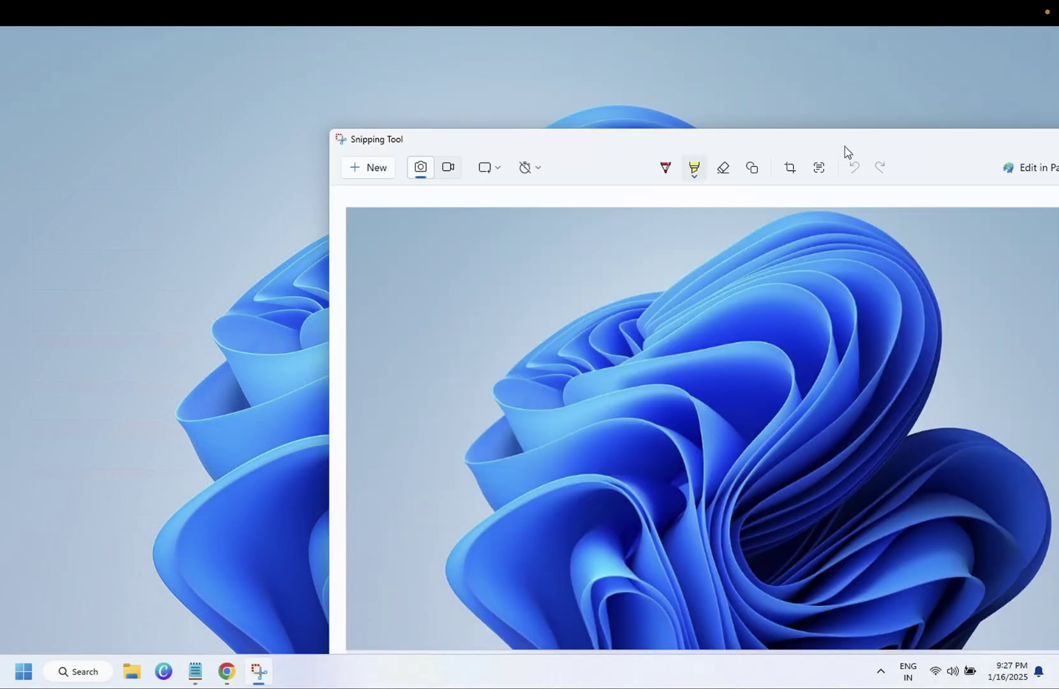
{"action": "left_click_drag", "start_coordinate": [784, 138], "coordinate": [532, 95]}
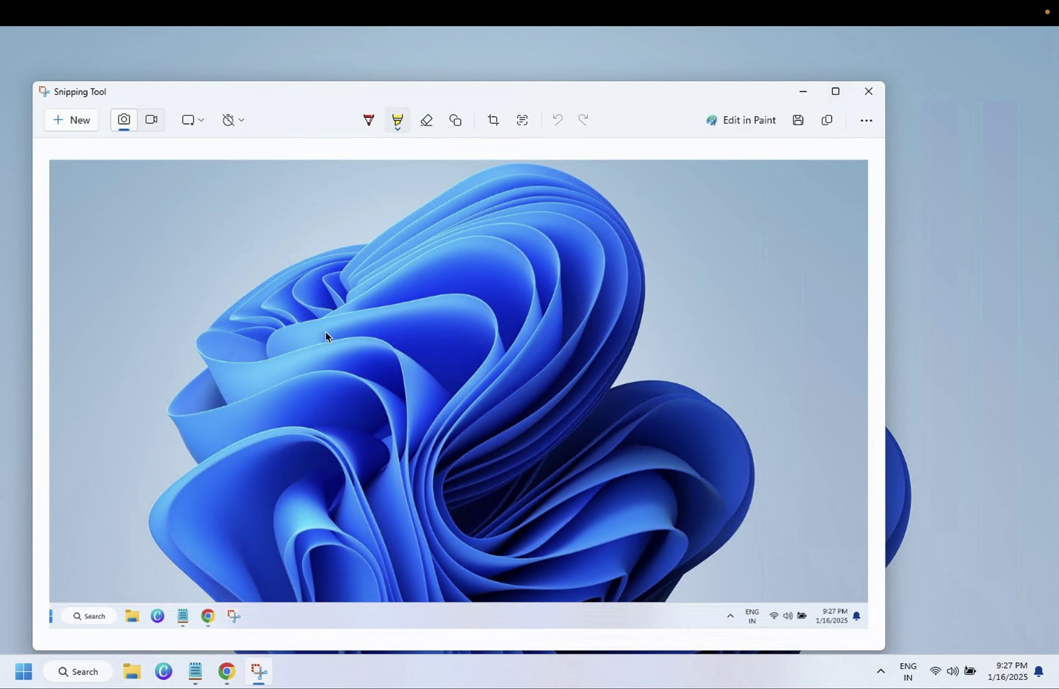
Save the maximized full-screen snip to the Desktop as a PNG named test1.
{"action": "left_click", "coordinate": [835, 92]}
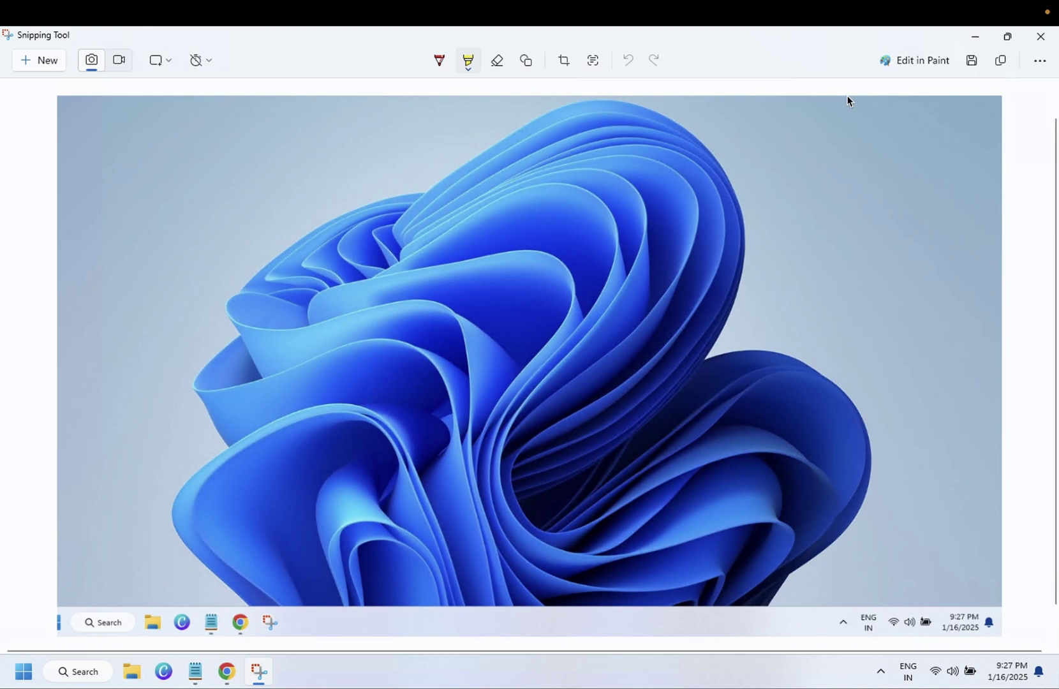
{"action": "left_click", "coordinate": [972, 66]}
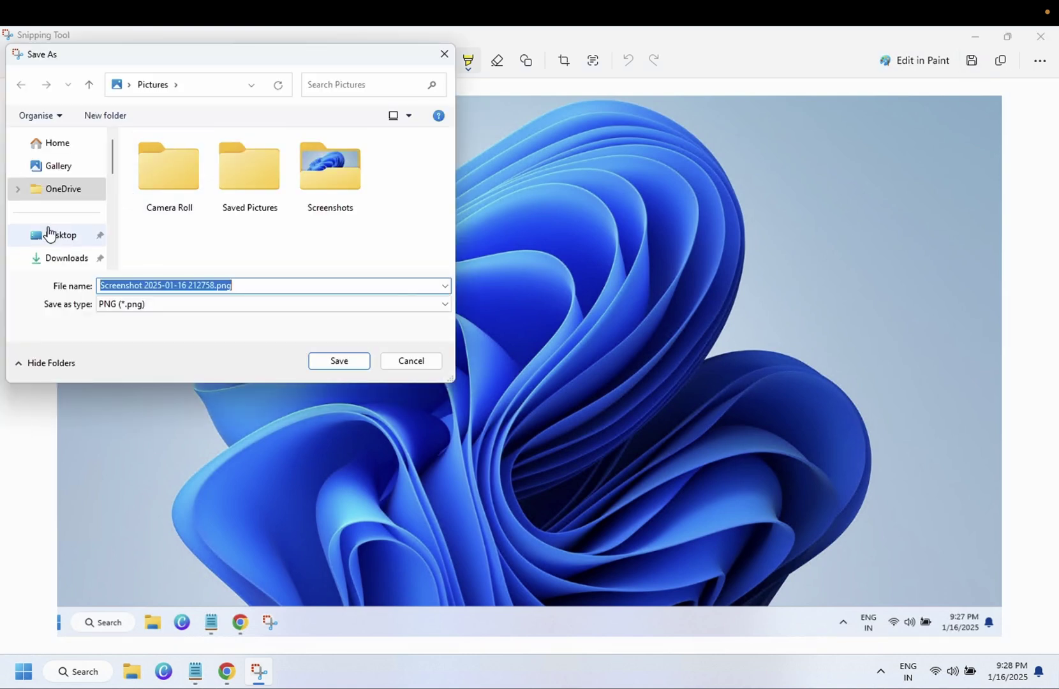
{"action": "left_click", "coordinate": [50, 234]}
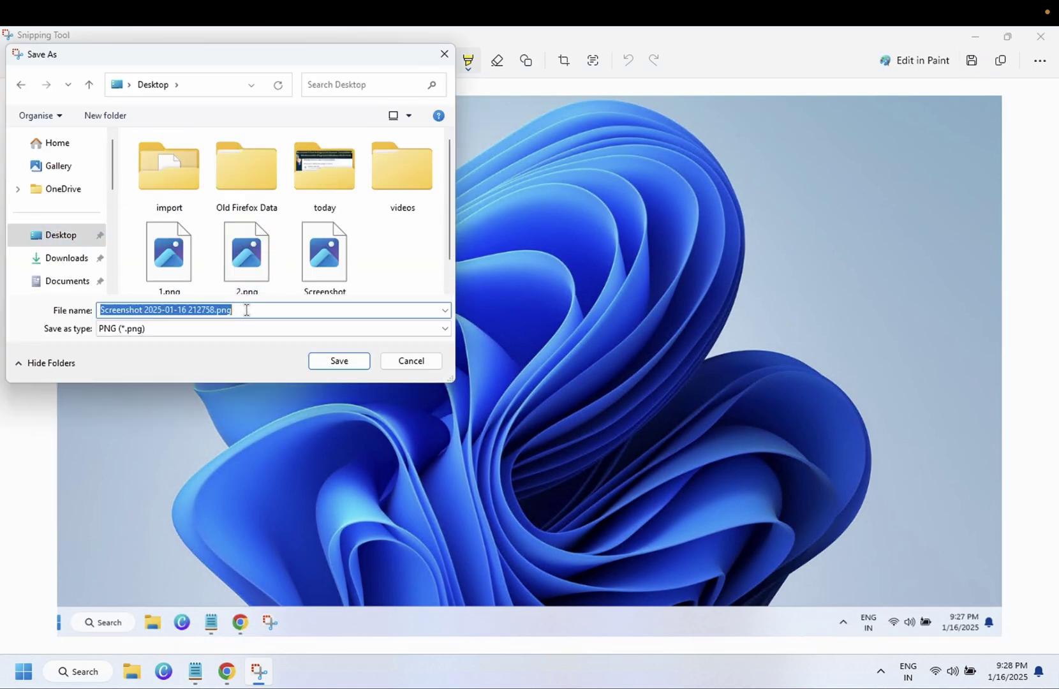
{"action": "type", "text": "test1"}
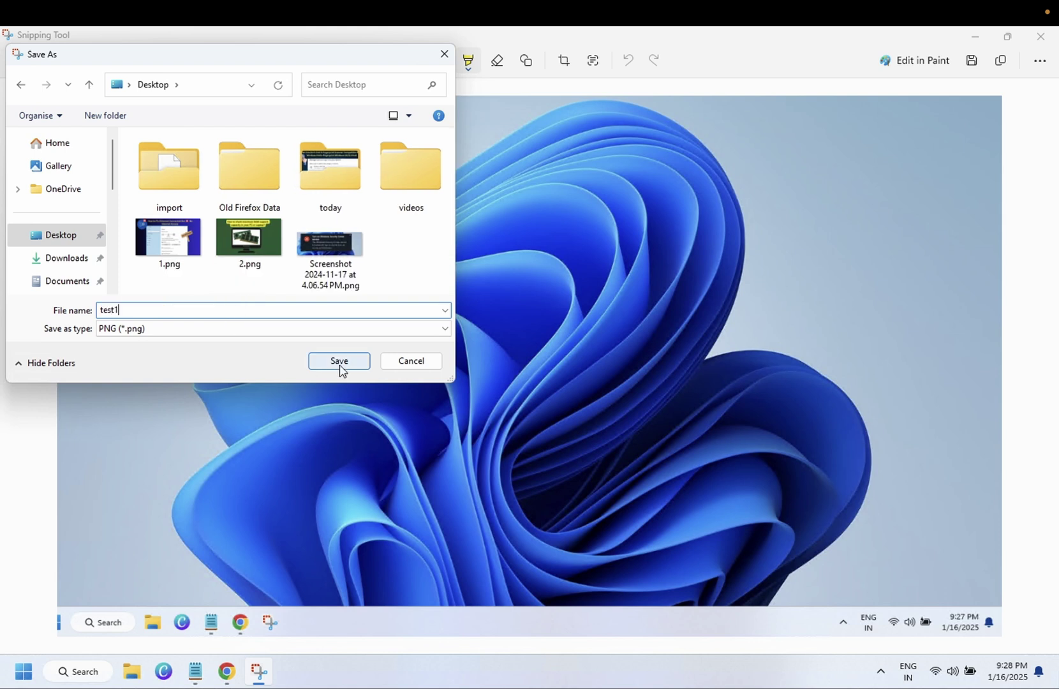
{"action": "left_click", "coordinate": [341, 364]}
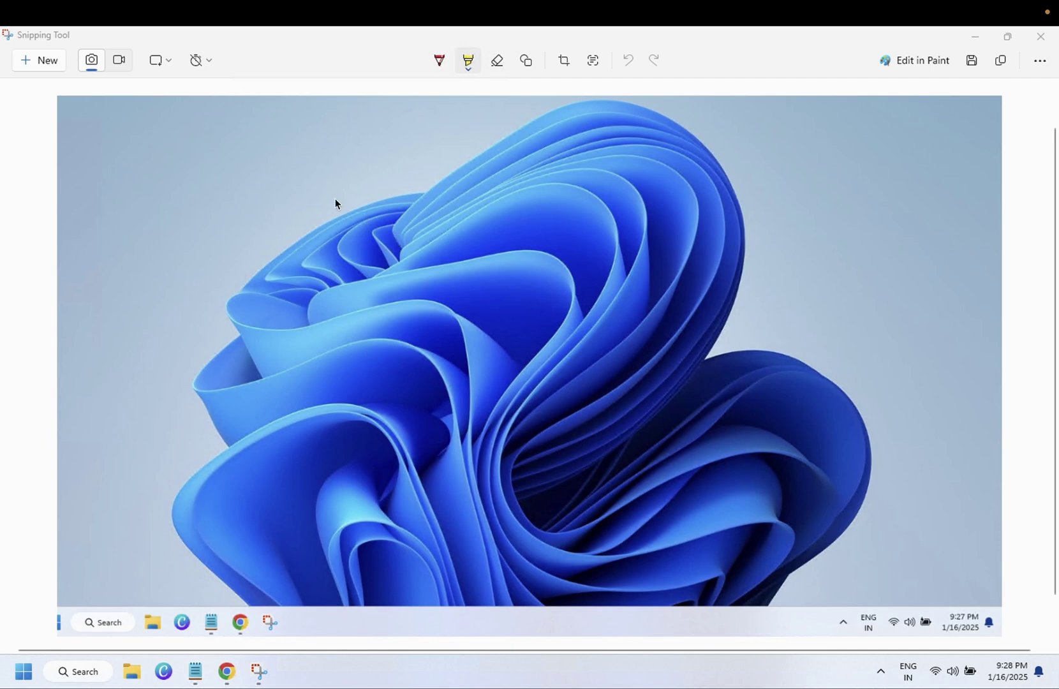
Restart Snipping Tool, select video mode, and start a new screen recording.
{"action": "left_click", "coordinate": [117, 69]}
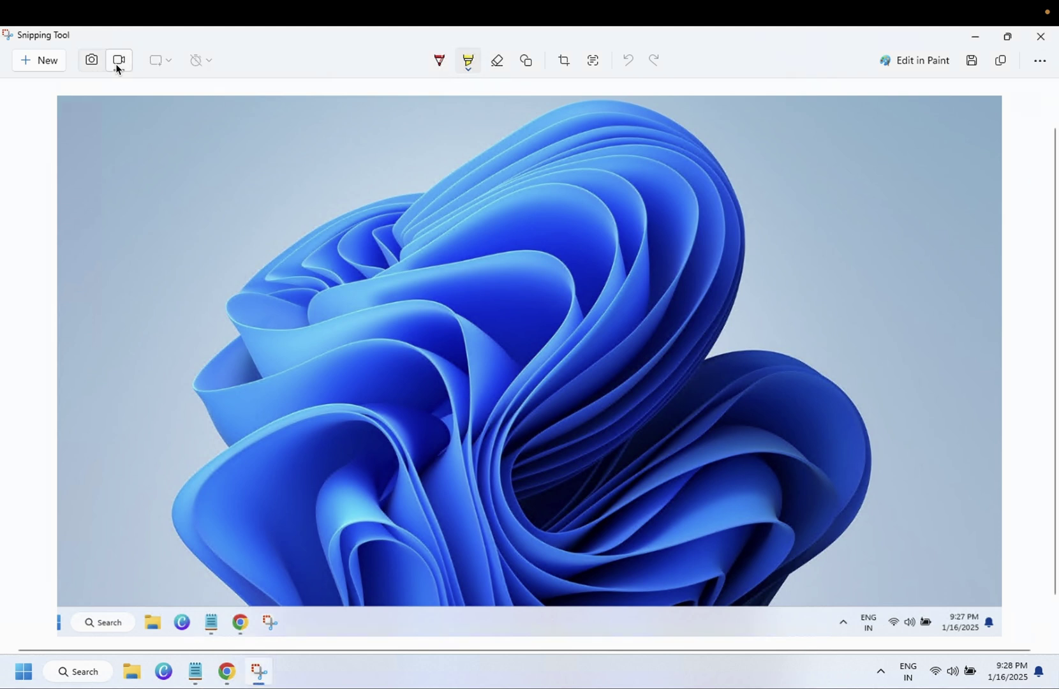
{"action": "left_click", "coordinate": [1034, 39]}
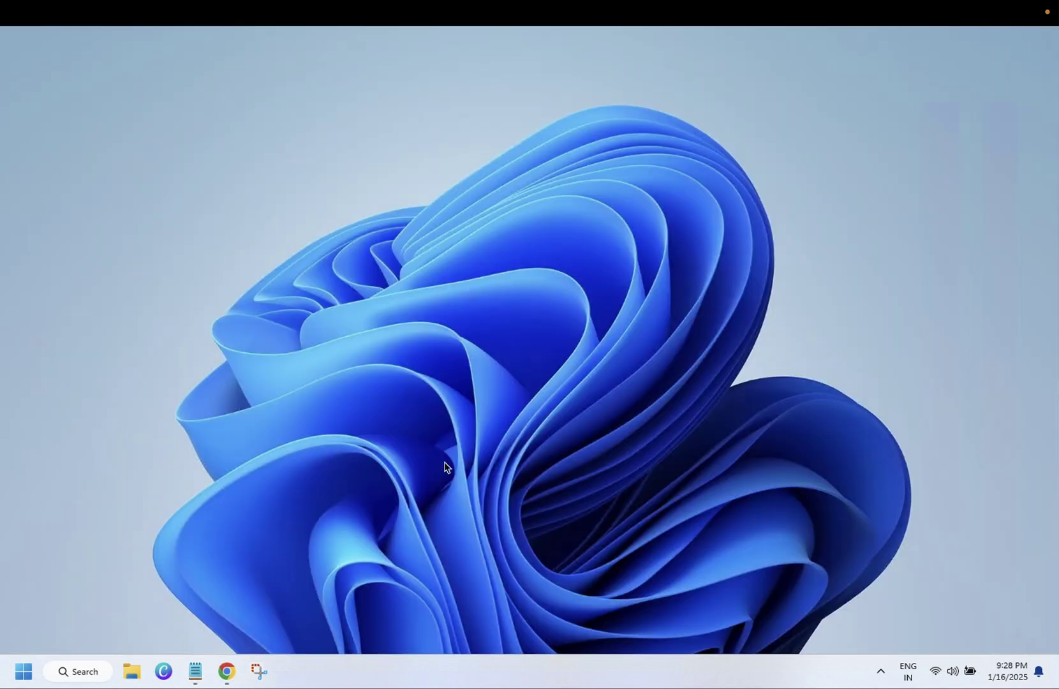
{"action": "left_click", "coordinate": [254, 667]}
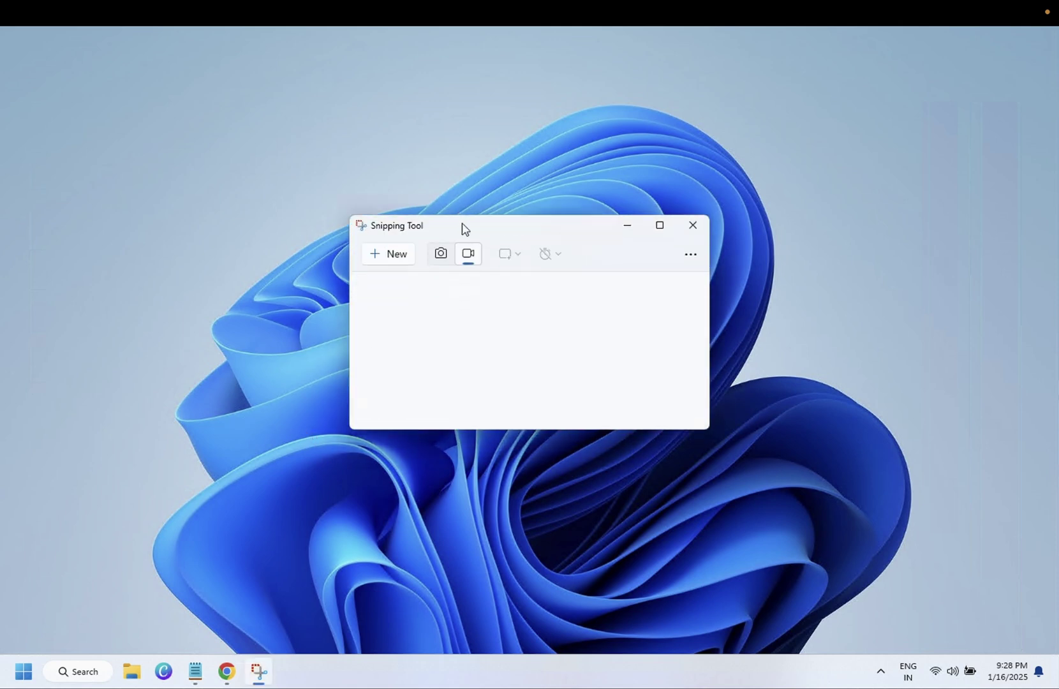
{"action": "left_click", "coordinate": [439, 260]}
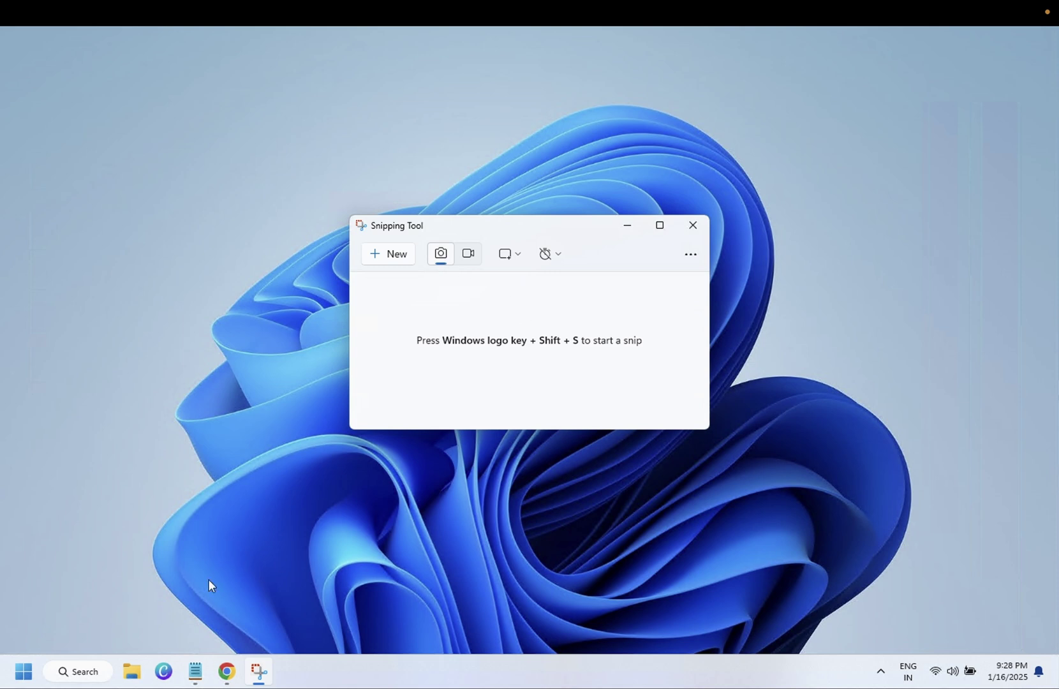
{"action": "left_click", "coordinate": [466, 259]}
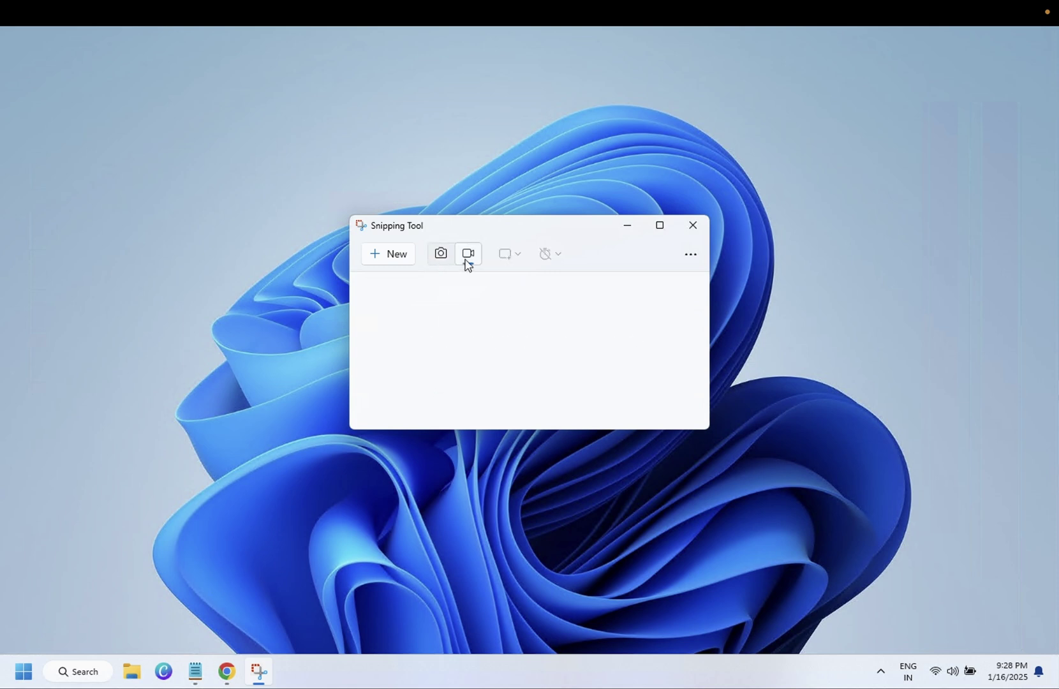
{"action": "left_click", "coordinate": [395, 262]}
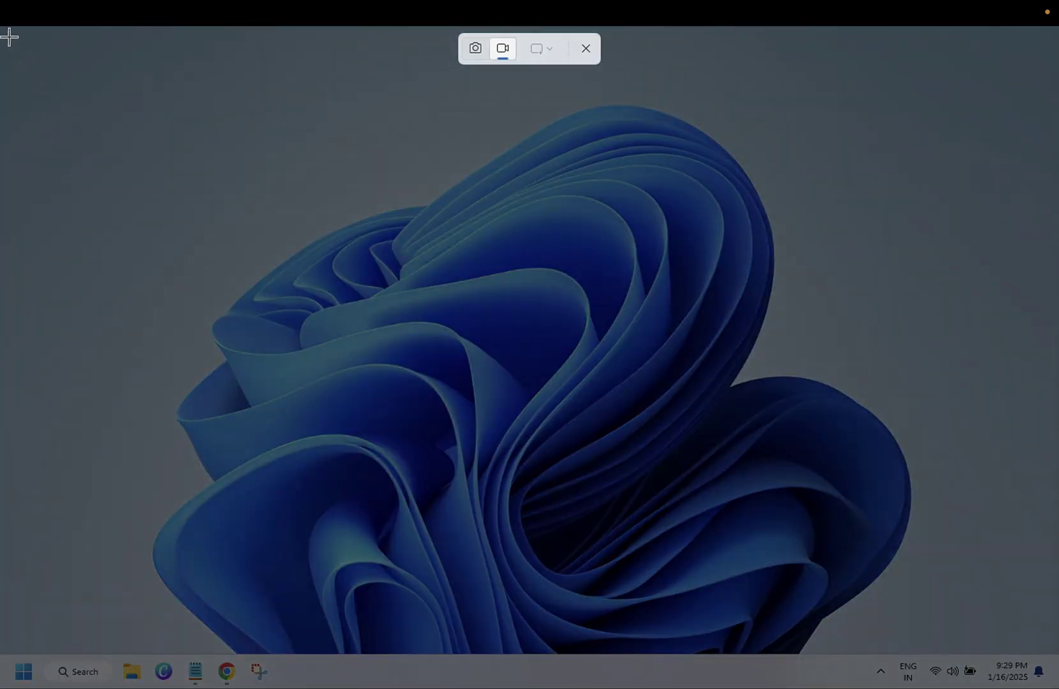
Record the full screen for a few seconds, stop, and play the clip.
{"action": "left_click_drag", "start_coordinate": [4, 31], "coordinate": [86, 85]}
{"action": "mouse_move", "coordinate": [237, 229]}
{"action": "left_mouse_down"}
{"action": "mouse_move", "coordinate": [1055, 656]}
{"action": "mouse_move", "coordinate": [1058, 688]}
{"action": "left_mouse_up"}
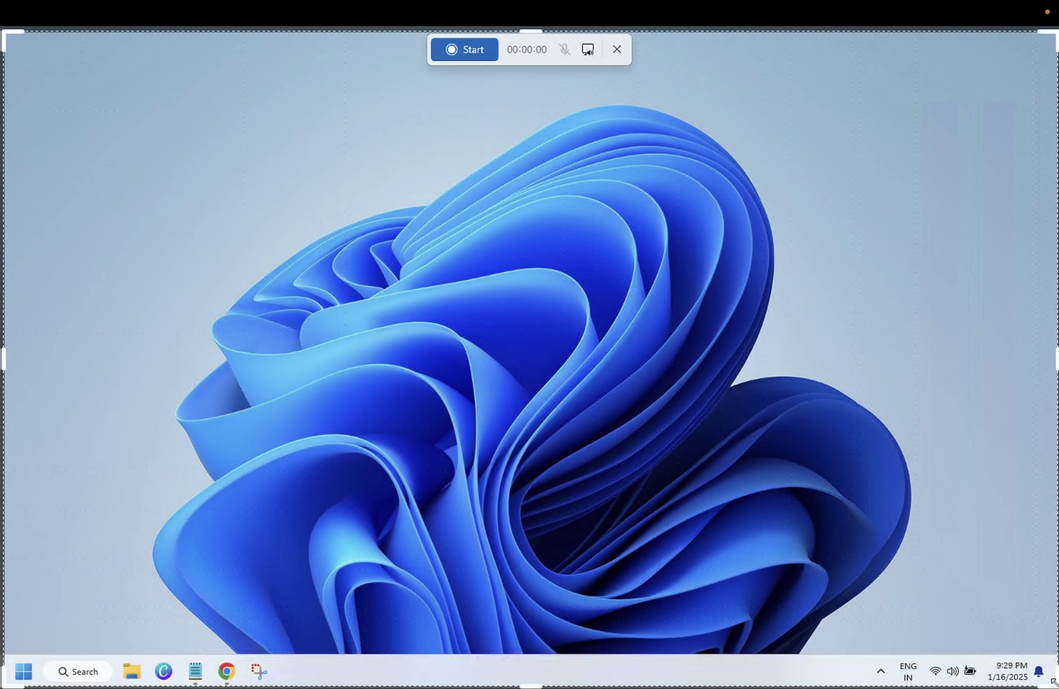
{"action": "left_click", "coordinate": [474, 57]}
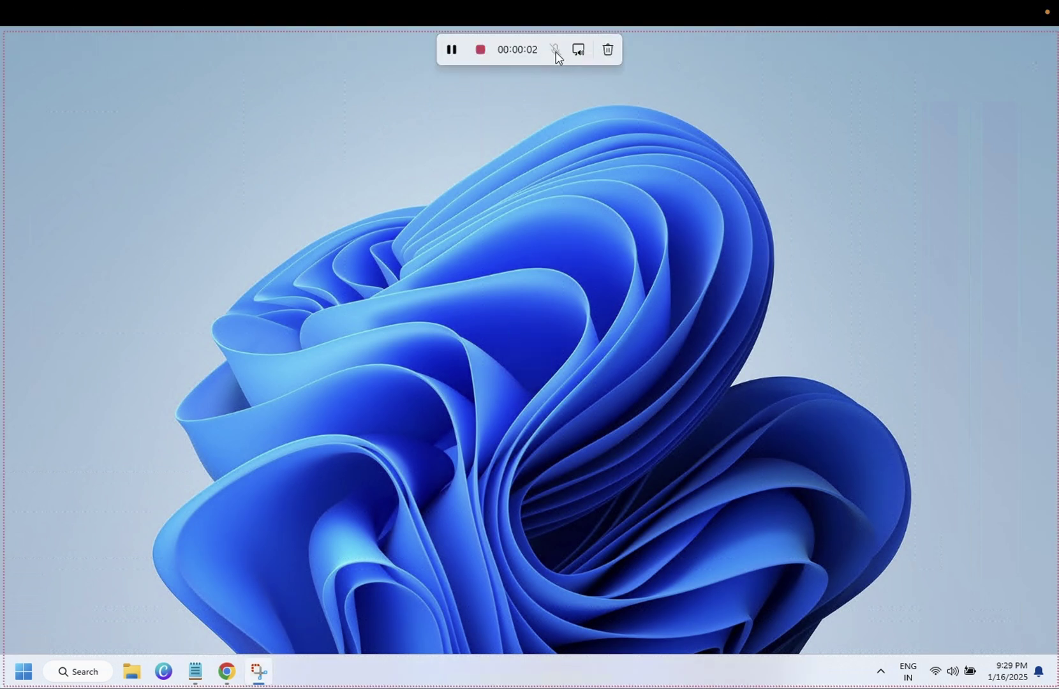
{"action": "left_click", "coordinate": [480, 51]}
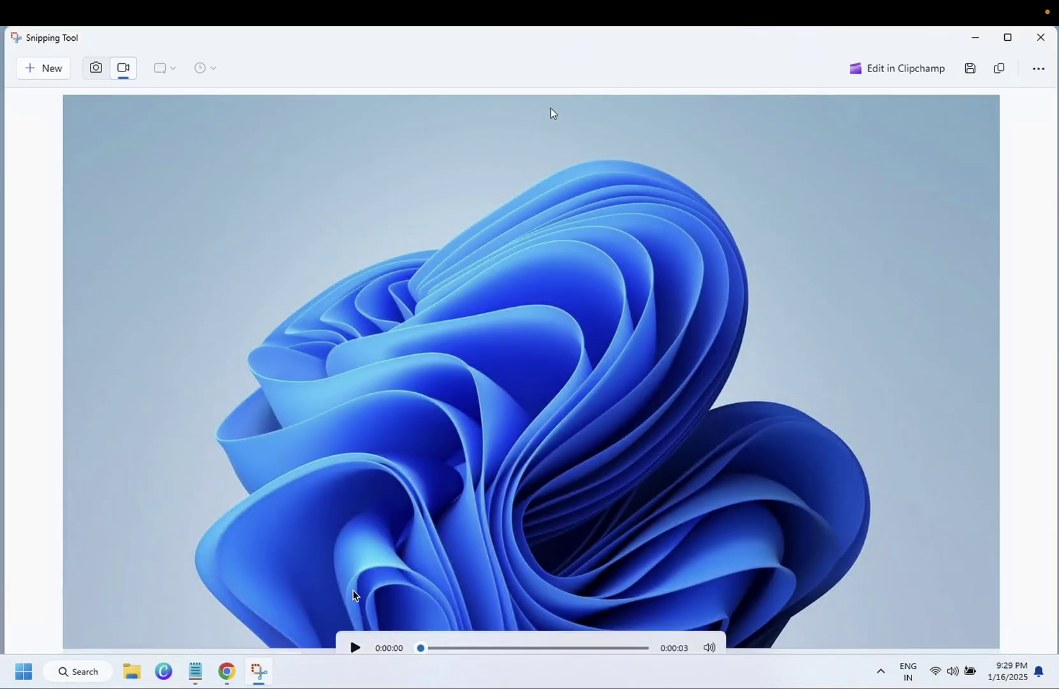
{"action": "left_click", "coordinate": [356, 647]}
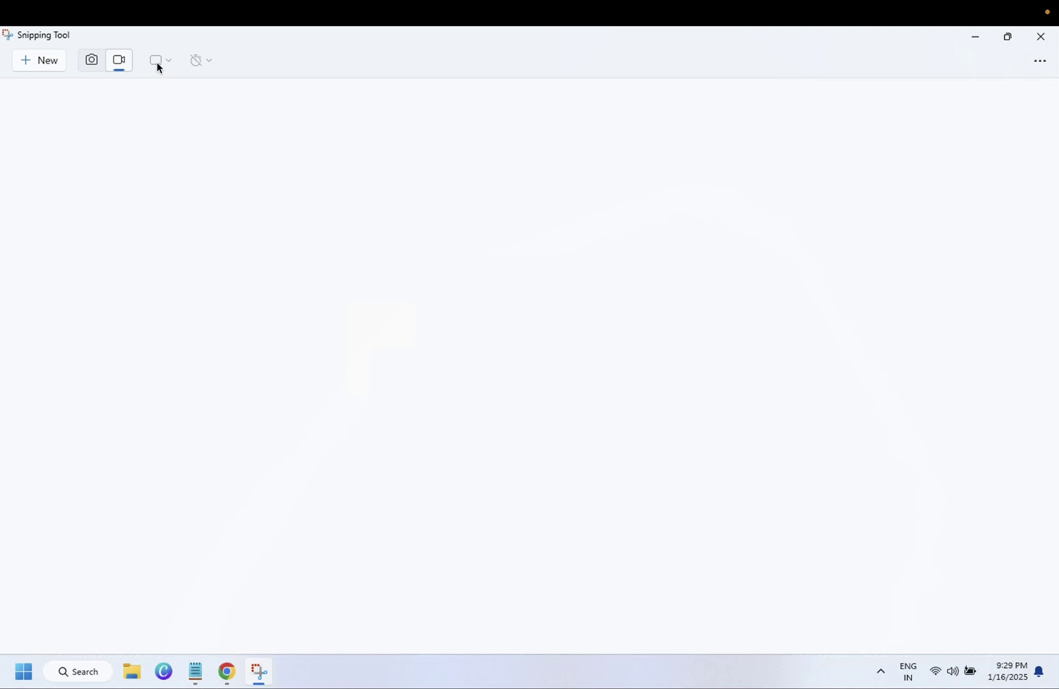
Discard a first wallpaper region, outline a larger area across most of the screen, and start recording.
{"action": "left_click", "coordinate": [55, 63]}
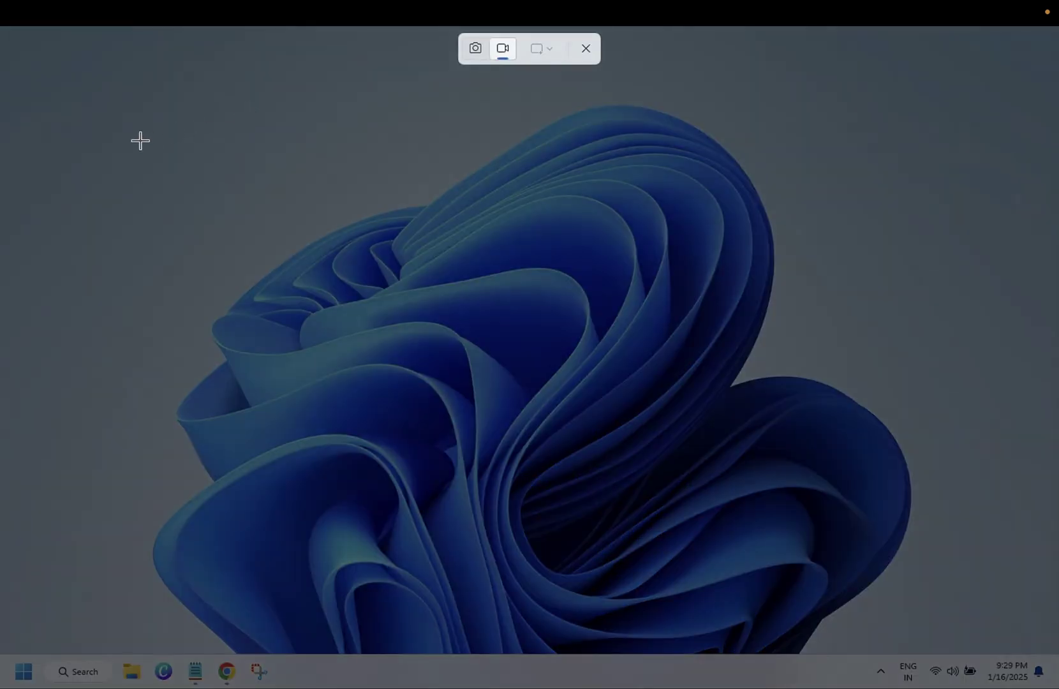
{"action": "left_click_drag", "start_coordinate": [79, 136], "coordinate": [920, 597]}
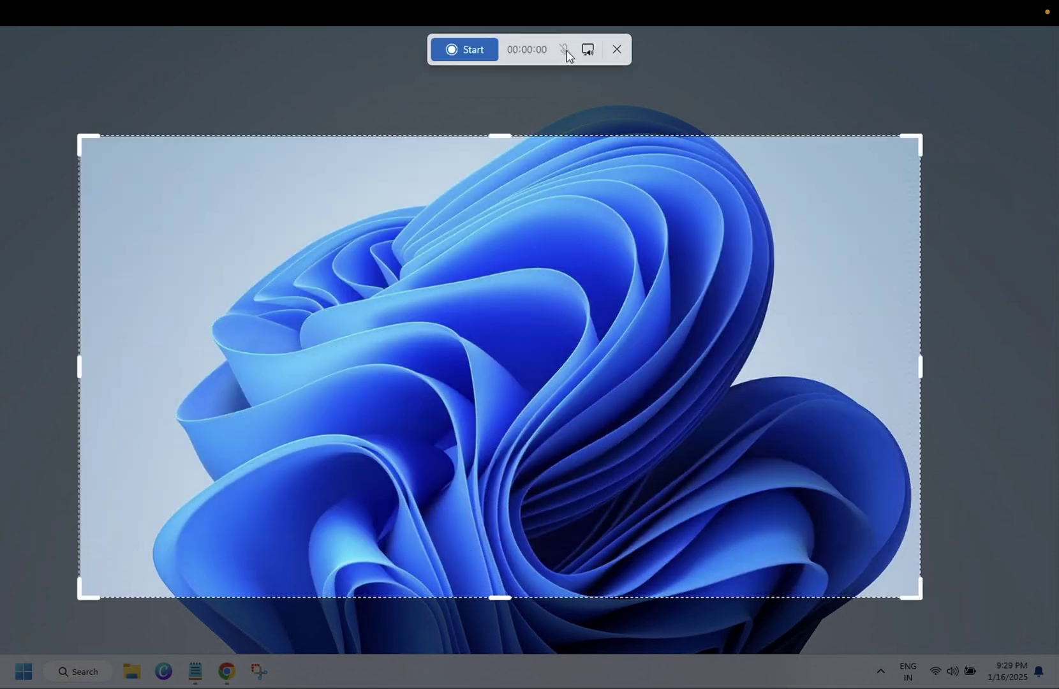
{"action": "key", "text": "Return"}
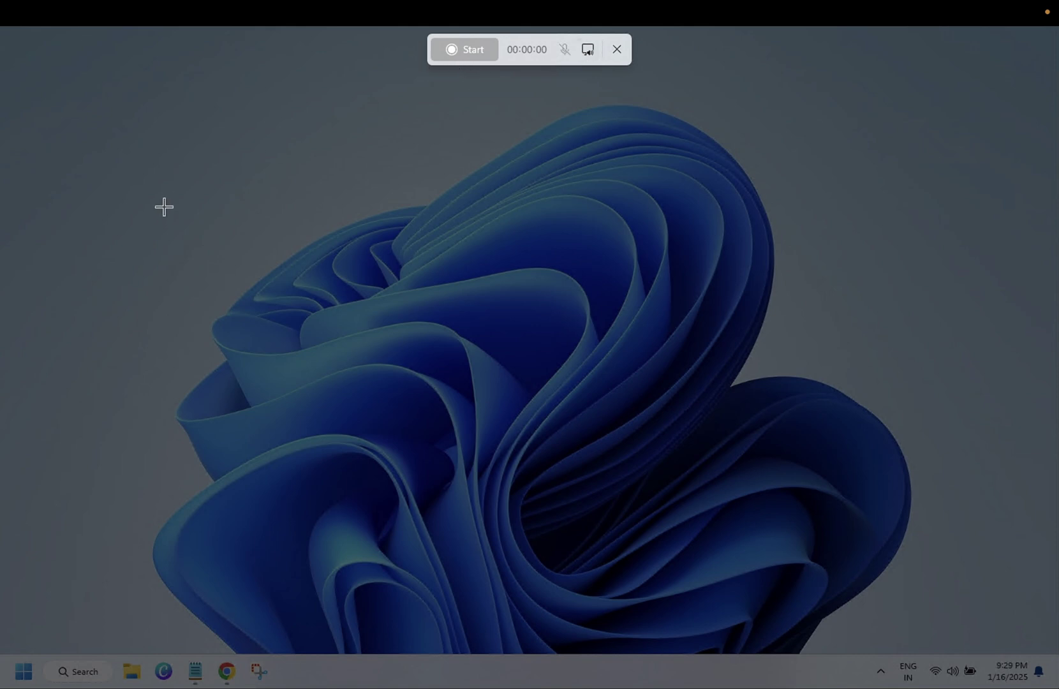
{"action": "mouse_move", "coordinate": [21, 169]}
{"action": "left_mouse_down"}
{"action": "mouse_move", "coordinate": [567, 360]}
{"action": "mouse_move", "coordinate": [973, 615]}
{"action": "left_mouse_up"}
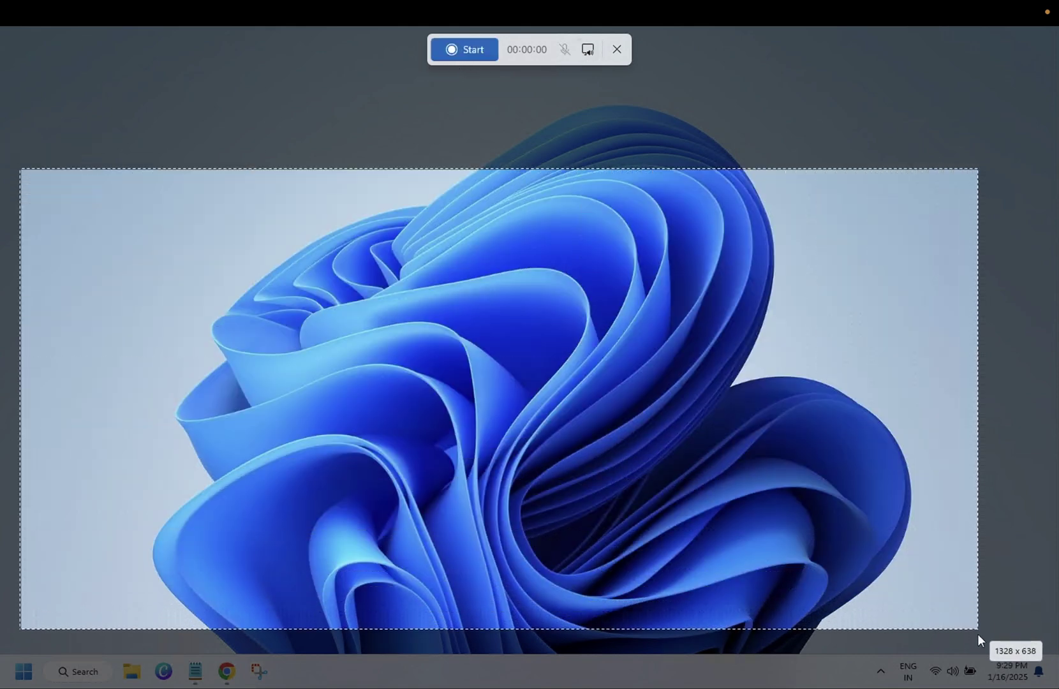
{"action": "left_click_drag", "start_coordinate": [974, 615], "coordinate": [978, 635]}
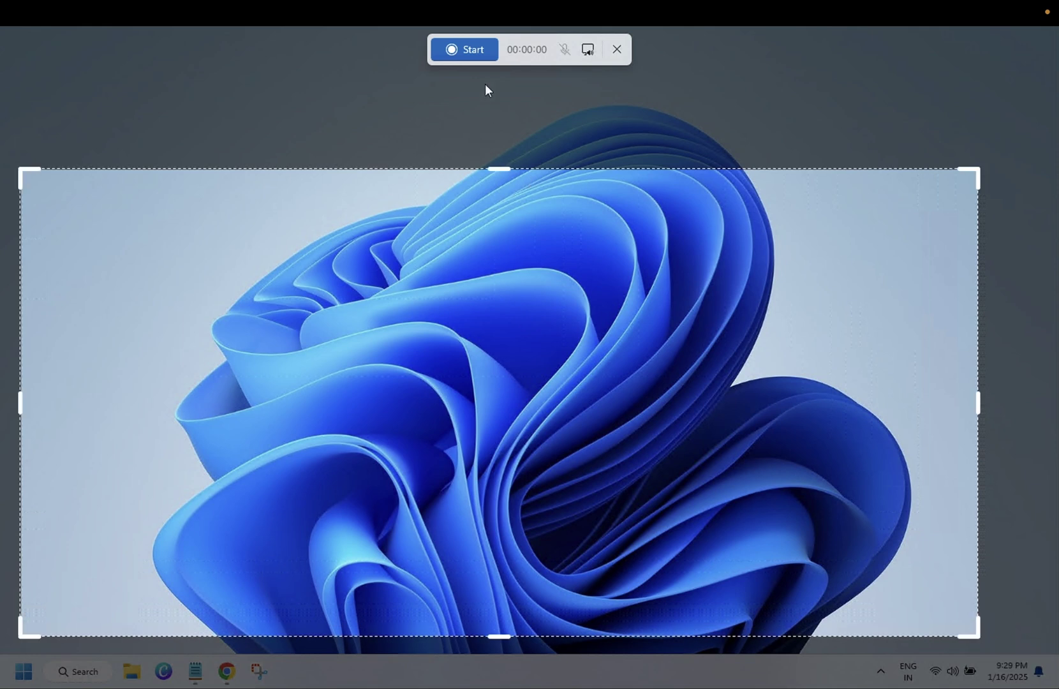
{"action": "left_click", "coordinate": [474, 50]}
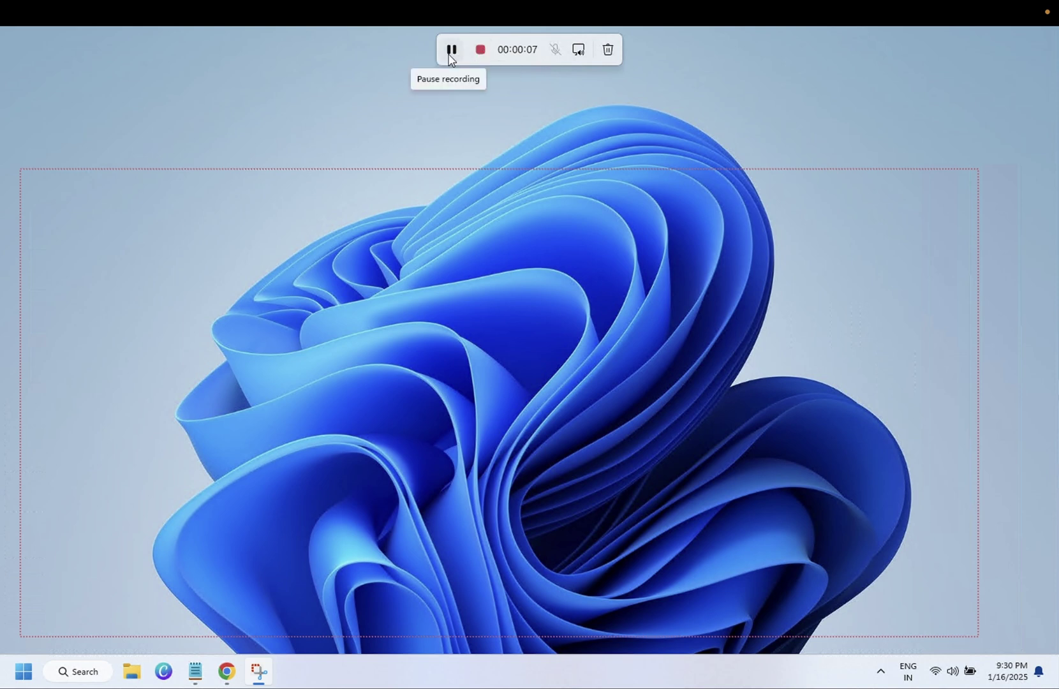
Stop recording, play and pause the clip at two seconds, then open the Screen Recordings folder.
{"action": "left_click", "coordinate": [480, 51]}
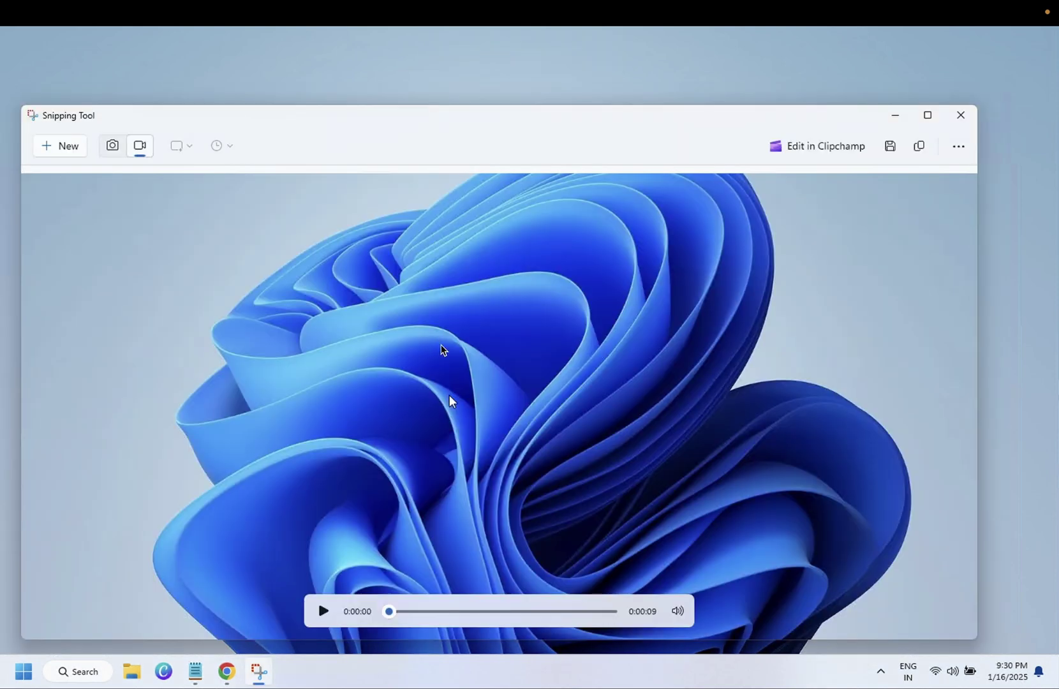
{"action": "left_click", "coordinate": [322, 611]}
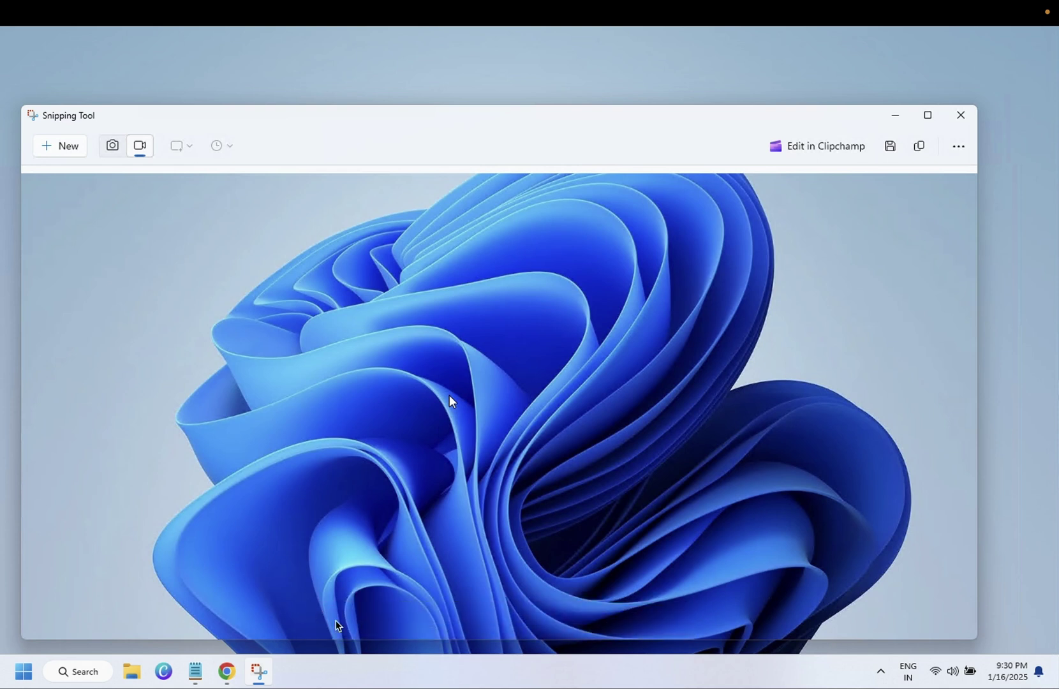
{"action": "left_click", "coordinate": [324, 613]}
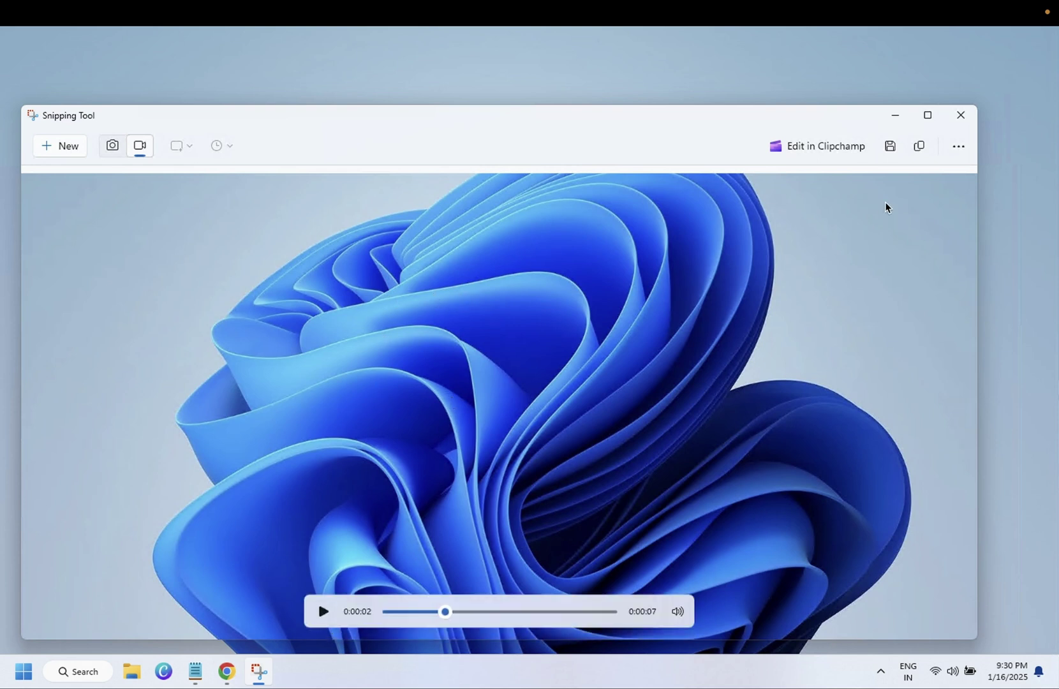
{"action": "left_click", "coordinate": [928, 116]}
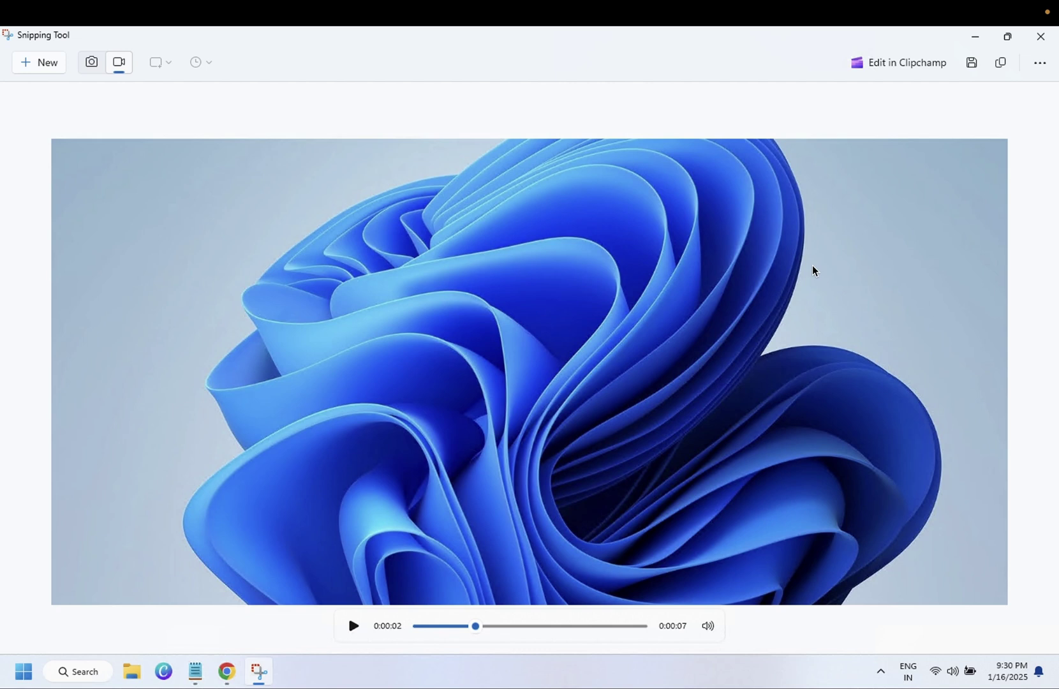
{"action": "left_click", "coordinate": [1040, 66]}
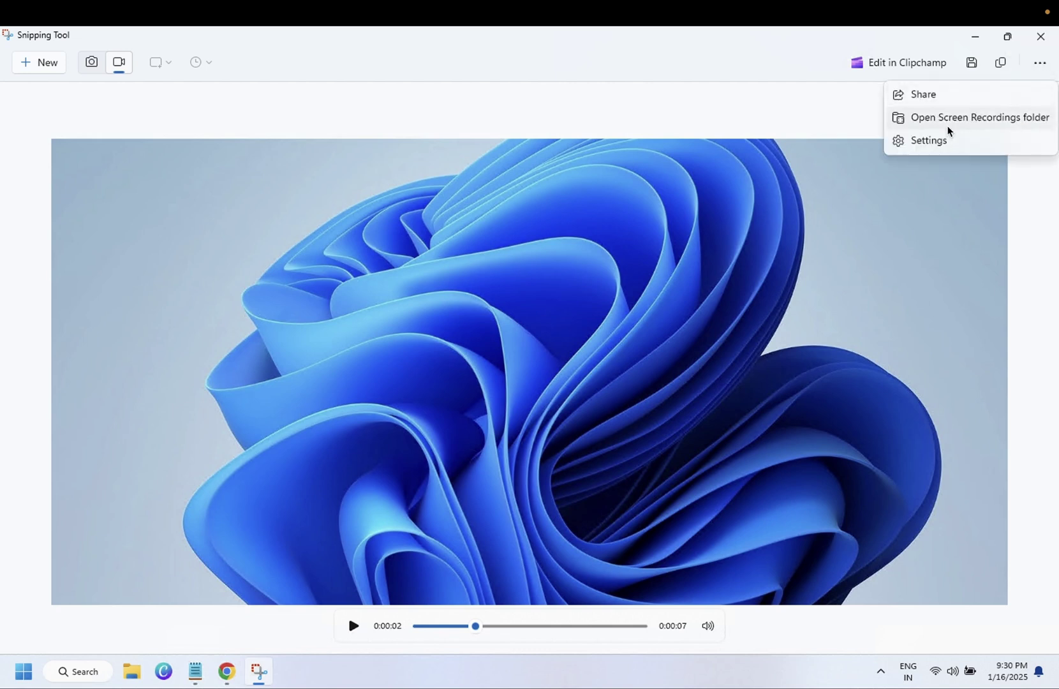
{"action": "left_click", "coordinate": [1000, 122]}
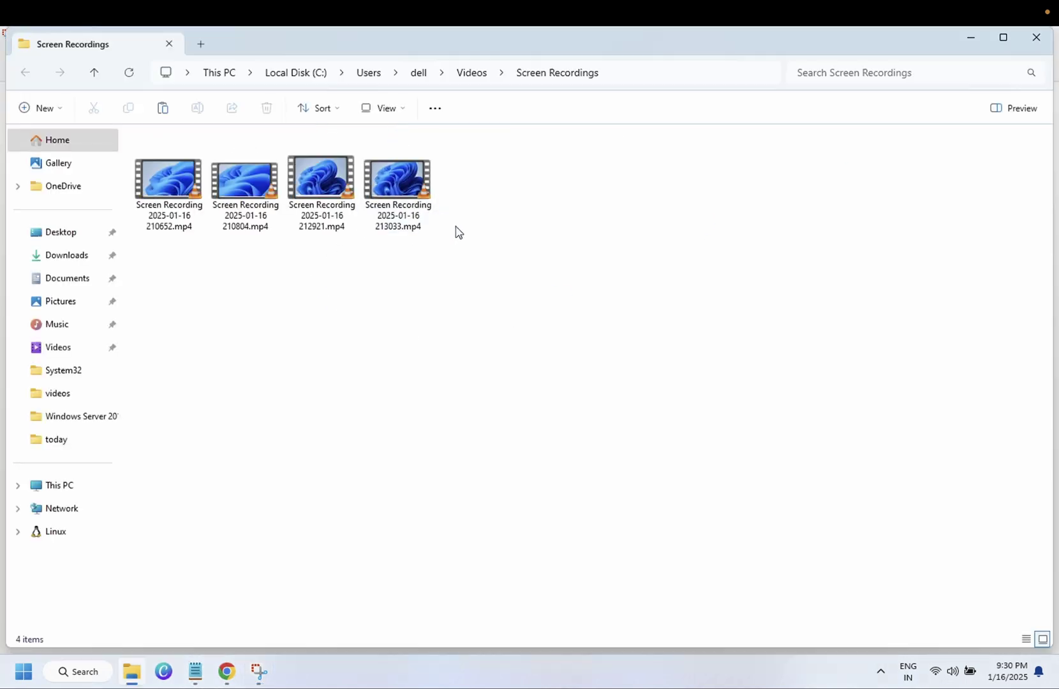
Reveal the folder path, then go to Videos and back into Screen Recordings.
{"action": "left_click", "coordinate": [660, 73]}
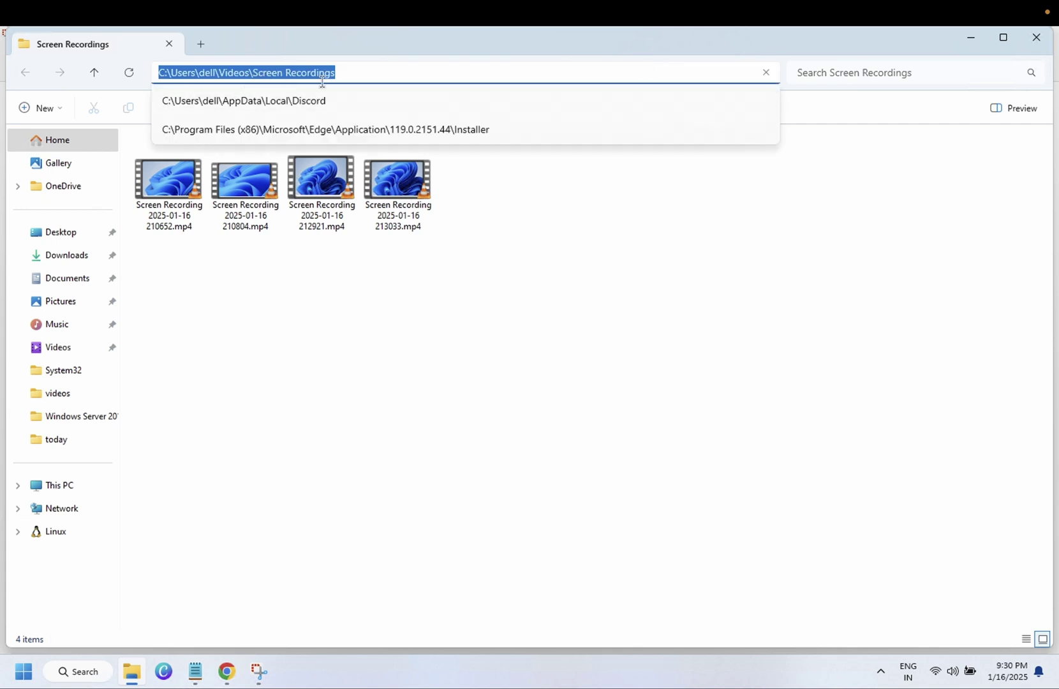
{"action": "left_click", "coordinate": [62, 350]}
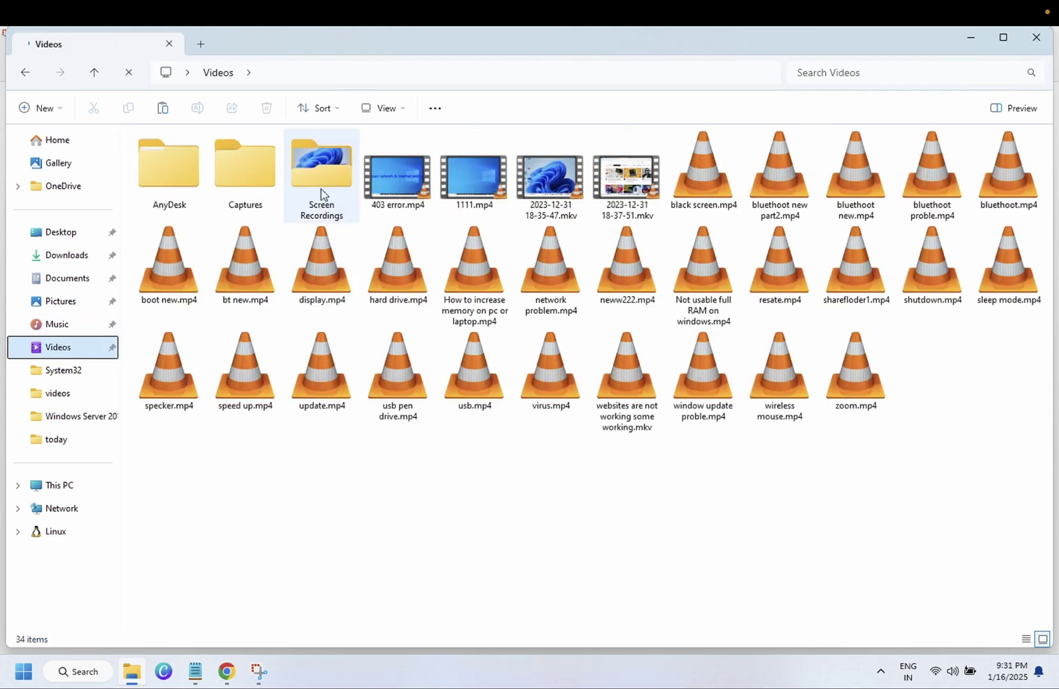
{"action": "double_click", "coordinate": [321, 191]}
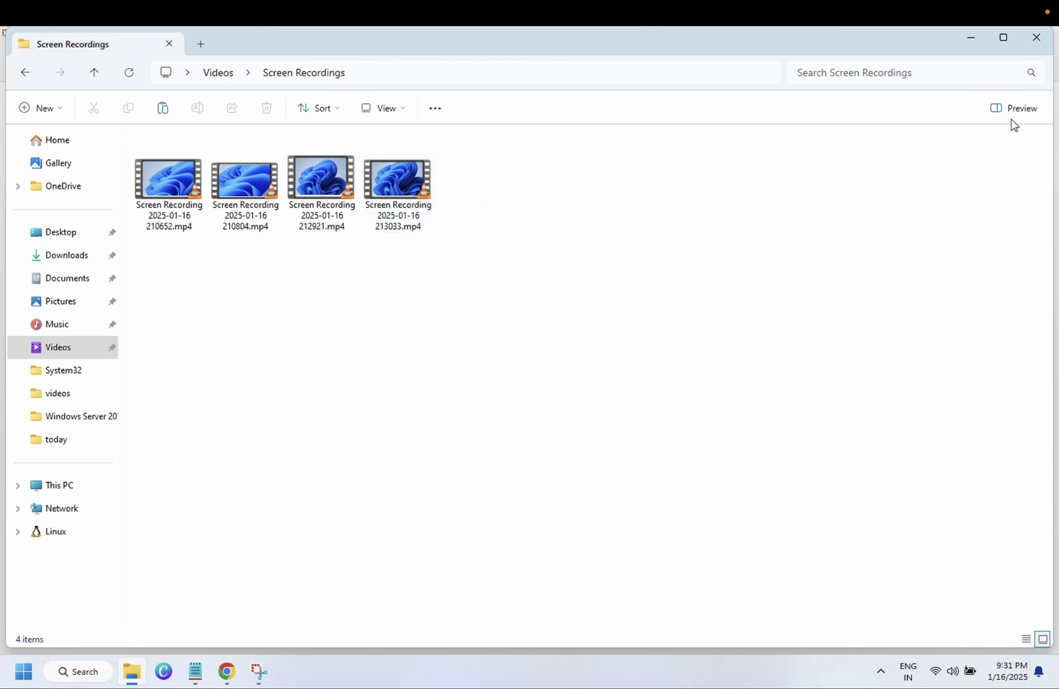
Close File Explorer and the Snipping Tool recording preview window.
{"action": "left_click", "coordinate": [1036, 36]}
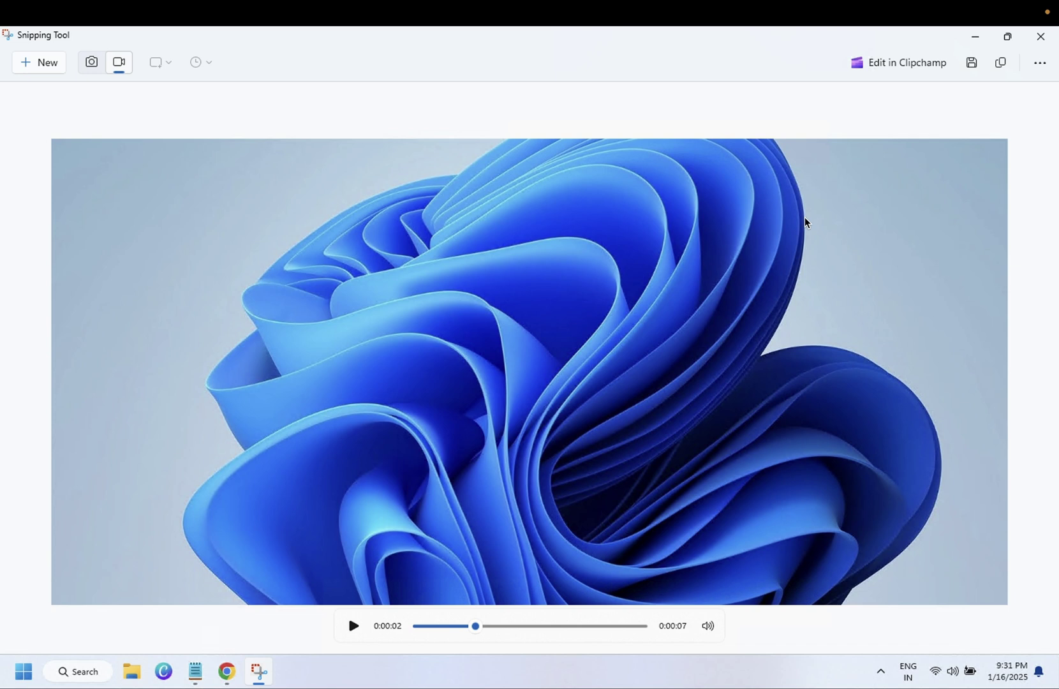
{"action": "left_click", "coordinate": [1040, 37]}
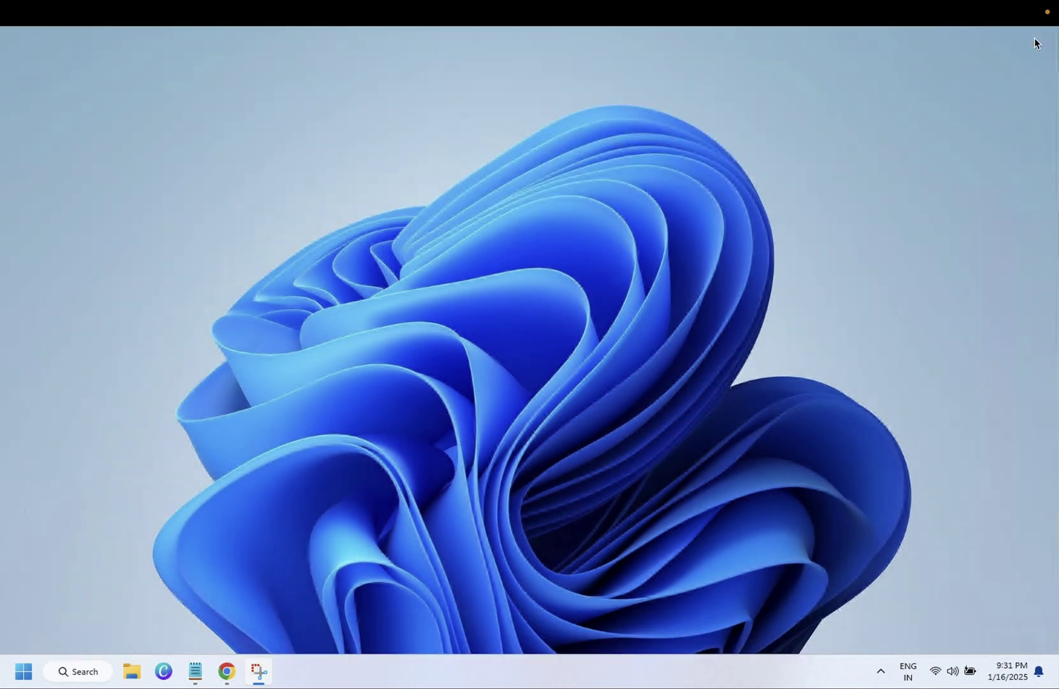
Show the Windows 10-to-11 upgrade article in Chrome and bring Snipping Tool over it.
{"action": "left_click", "coordinate": [226, 672]}
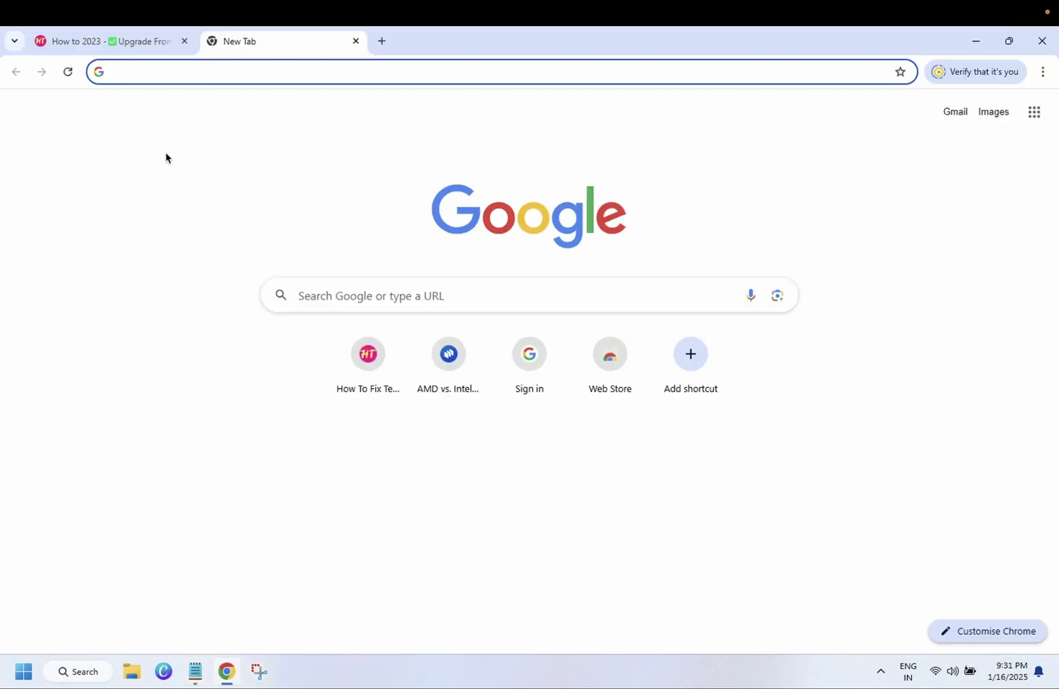
{"action": "left_click", "coordinate": [129, 48]}
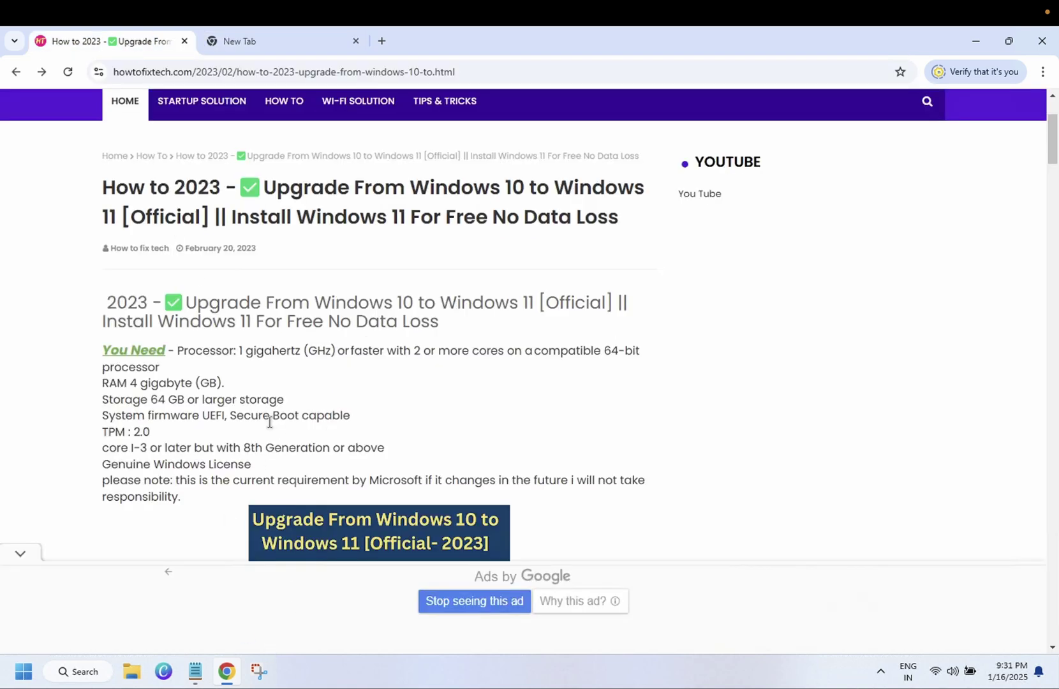
{"action": "scroll", "coordinate": [190, 396], "scroll_direction": "down", "scroll_amount": 1}
{"action": "scroll", "coordinate": [157, 435], "scroll_direction": "up", "scroll_amount": 1}
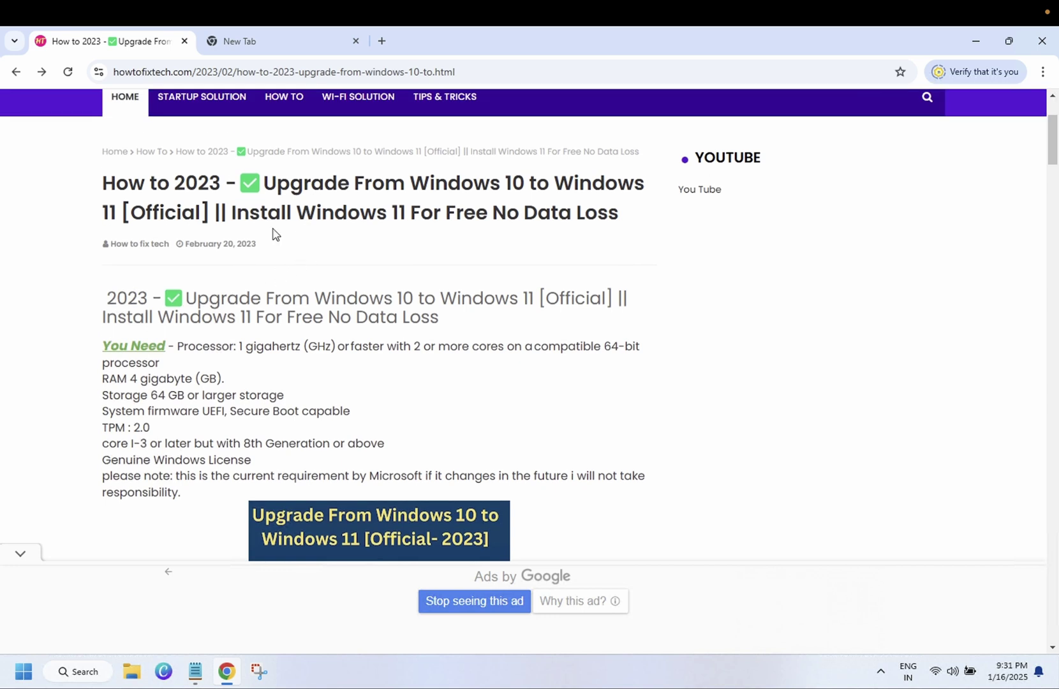
{"action": "left_click", "coordinate": [258, 671]}
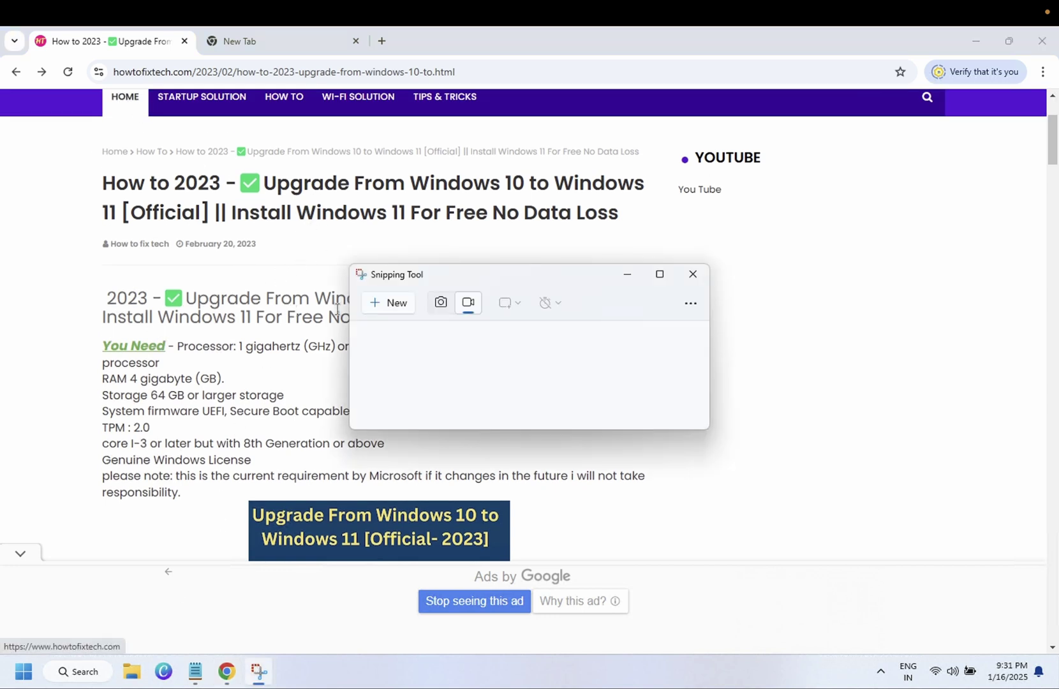
Discard the video capture outlined over the article and switch Snipping Tool to screenshot mode.
{"action": "left_click", "coordinate": [396, 303]}
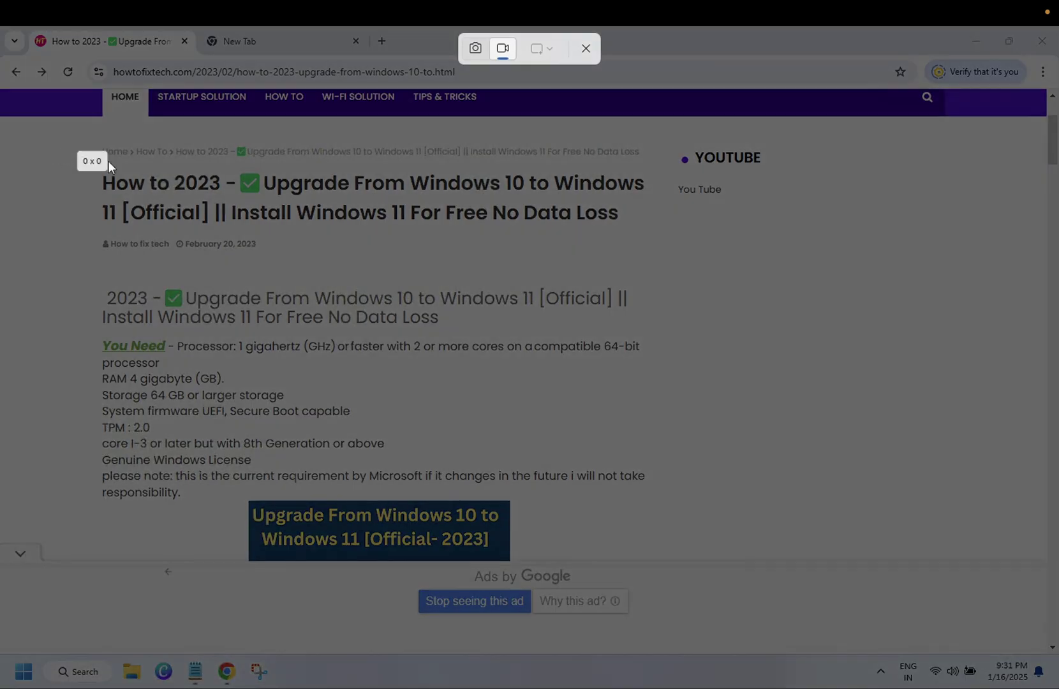
{"action": "left_click_drag", "start_coordinate": [107, 161], "coordinate": [752, 502]}
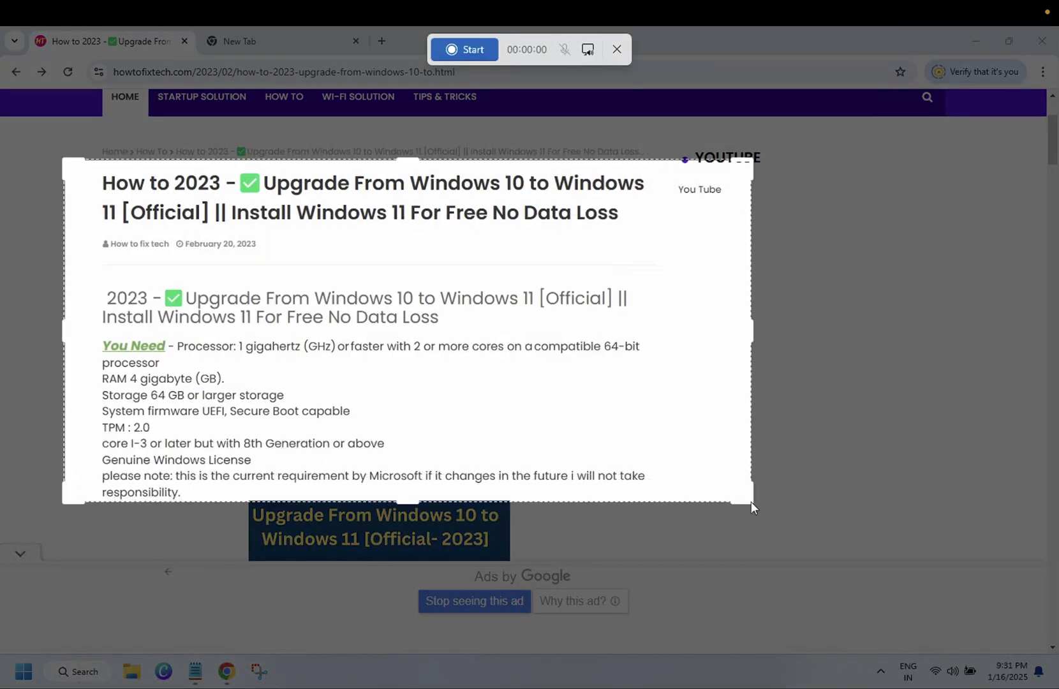
{"action": "left_click", "coordinate": [617, 50]}
{"action": "left_click", "coordinate": [259, 670]}
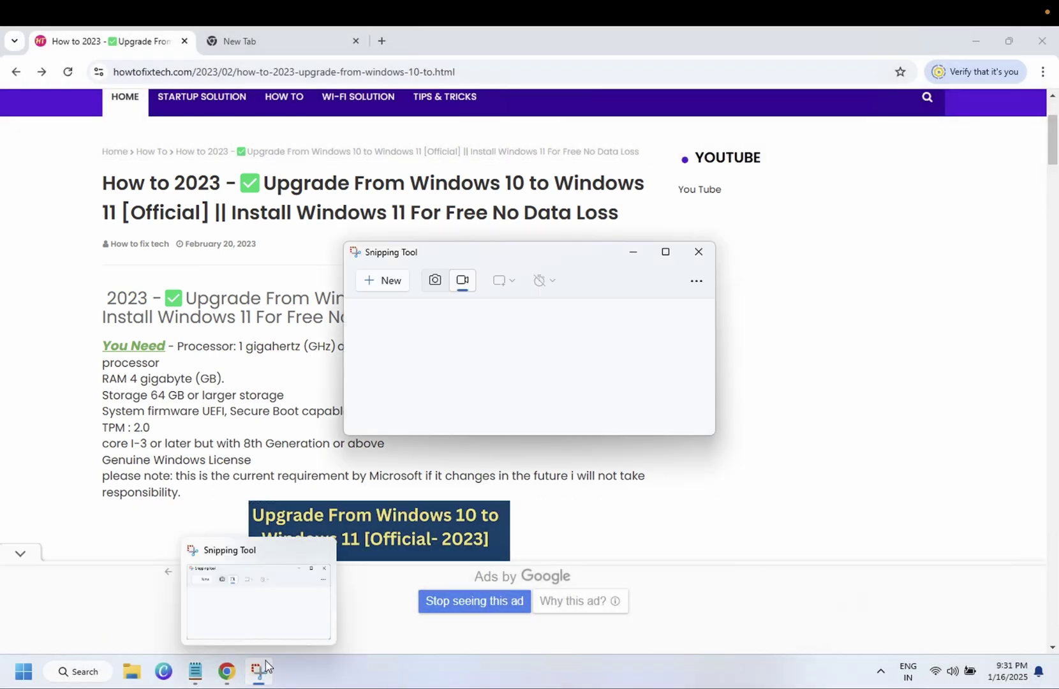
{"action": "left_click", "coordinate": [434, 280]}
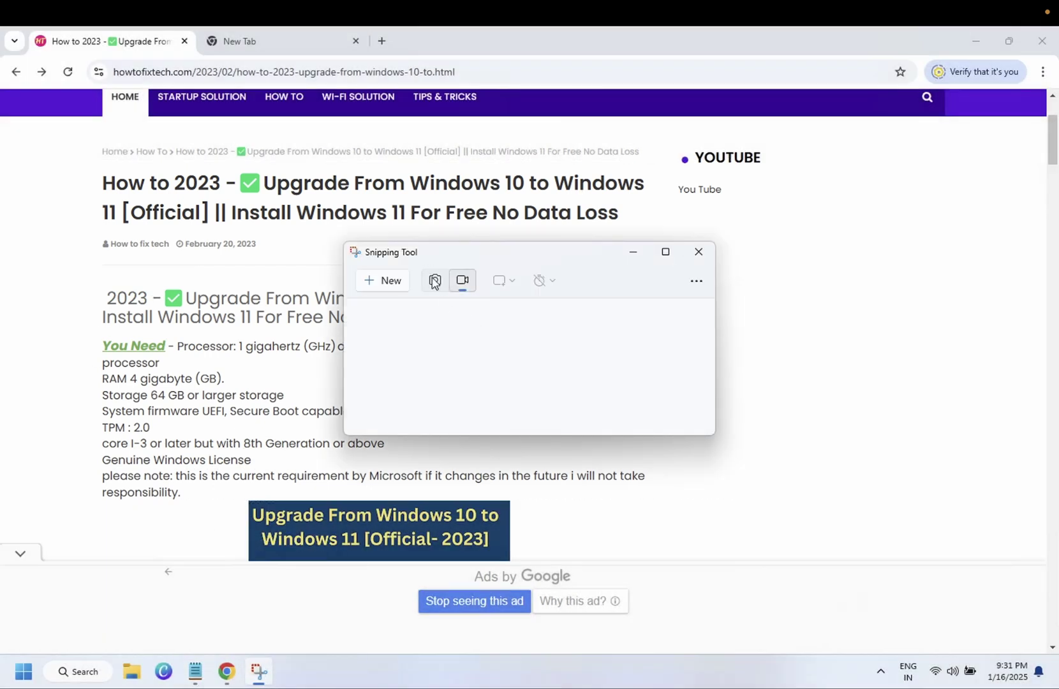
Snip the article's title and hardware requirements, then maximize the screenshot in the editor.
{"action": "left_click", "coordinate": [381, 281]}
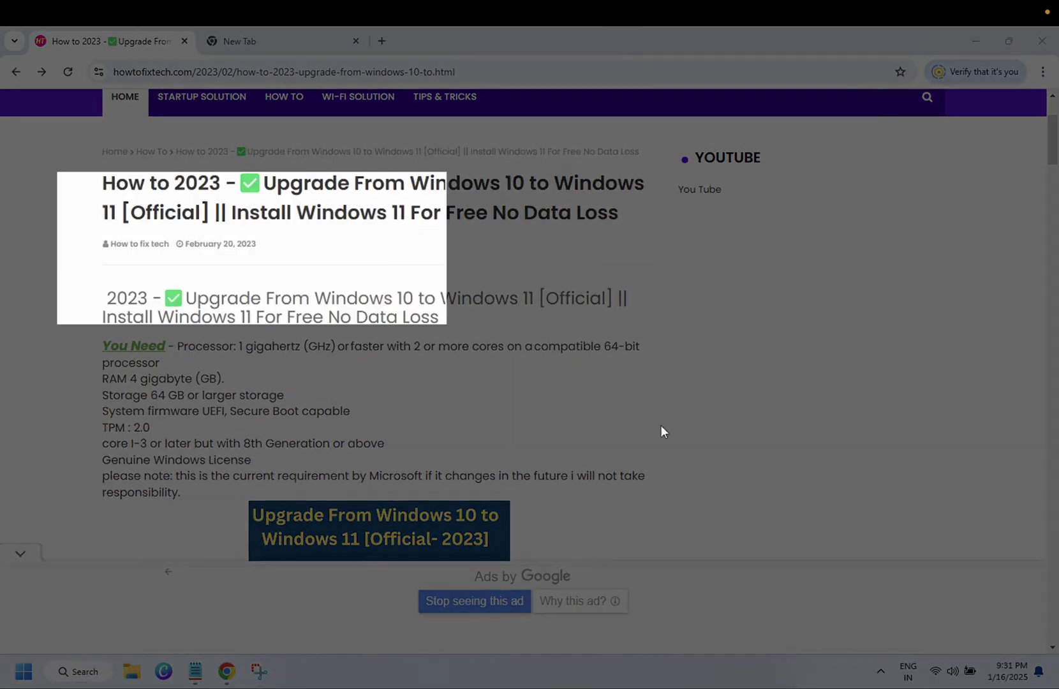
{"action": "left_click_drag", "start_coordinate": [123, 171], "coordinate": [751, 500]}
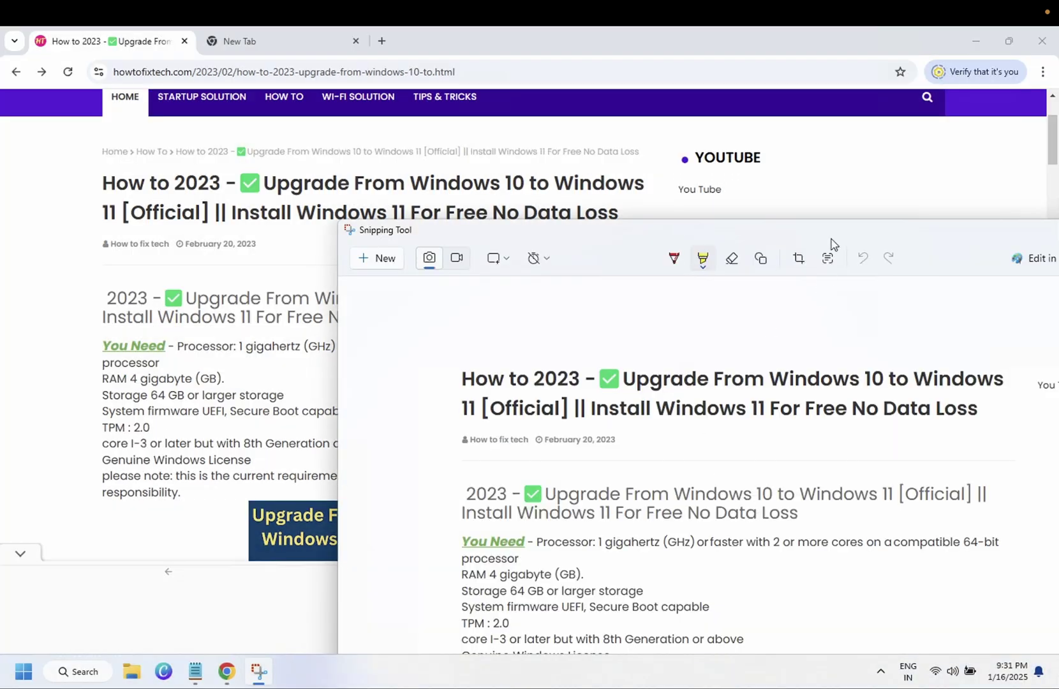
{"action": "left_click_drag", "start_coordinate": [823, 230], "coordinate": [557, 177]}
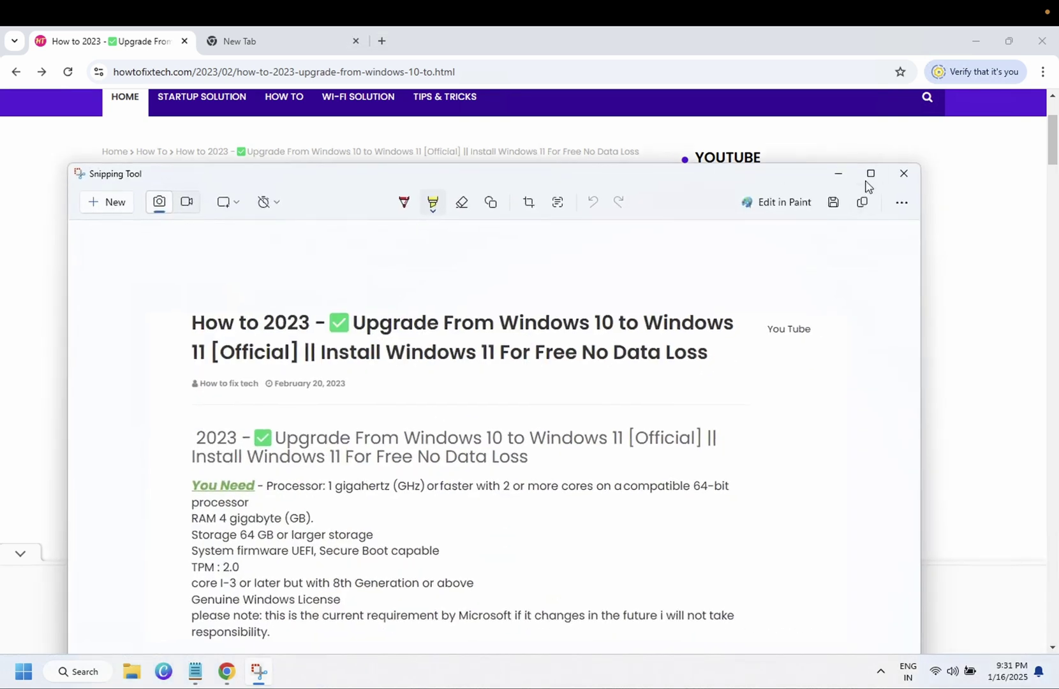
{"action": "left_click", "coordinate": [870, 173]}
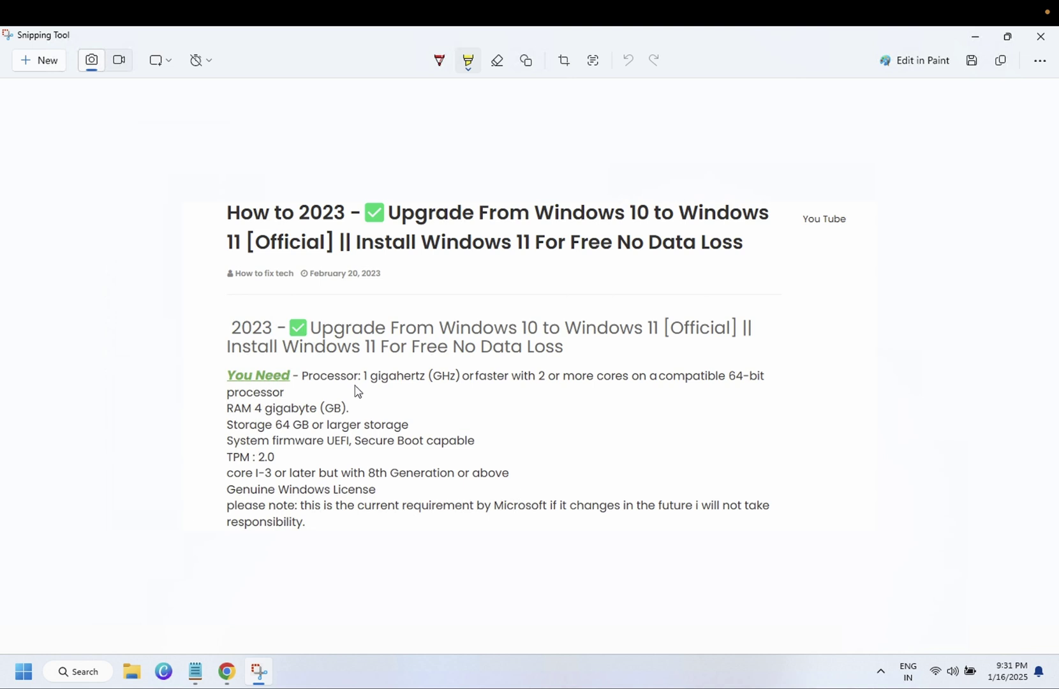
Detect text in the article snip, select it from title to last line, and bring up Notepad.
{"action": "left_click", "coordinate": [593, 68]}
{"action": "left_click", "coordinate": [594, 62]}
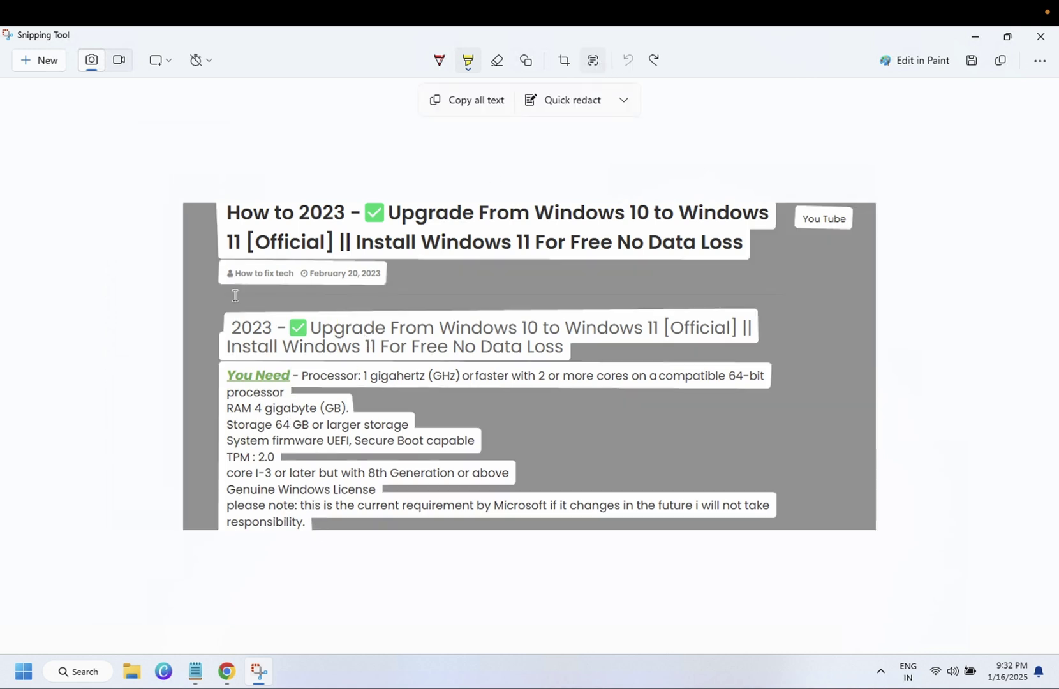
{"action": "left_click_drag", "start_coordinate": [234, 211], "coordinate": [426, 516]}
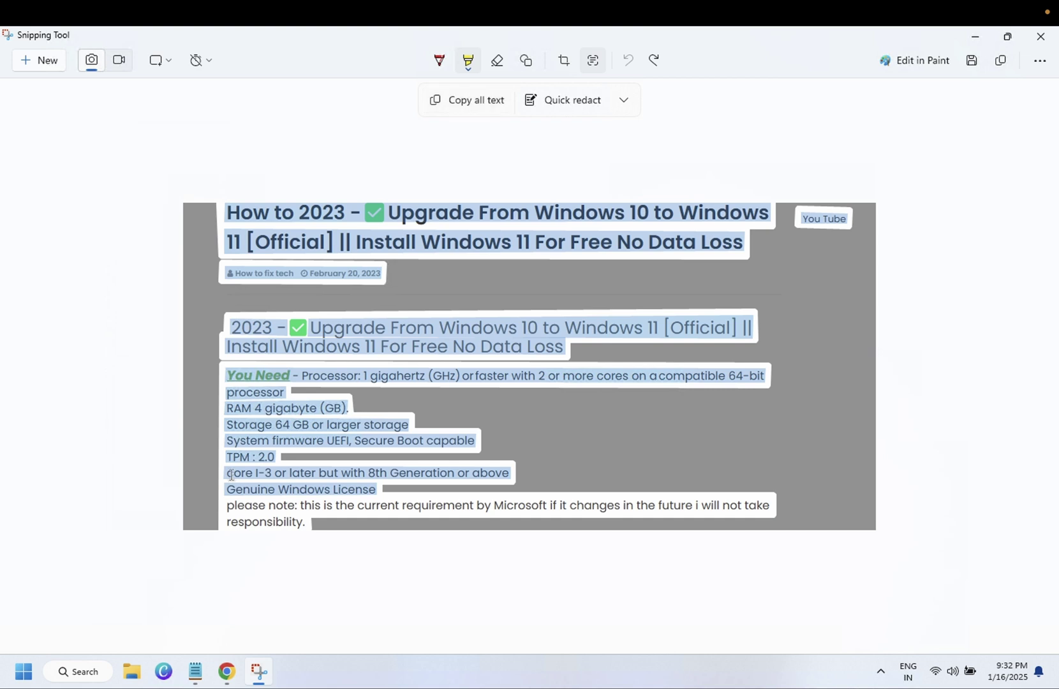
{"action": "left_click", "coordinate": [195, 672]}
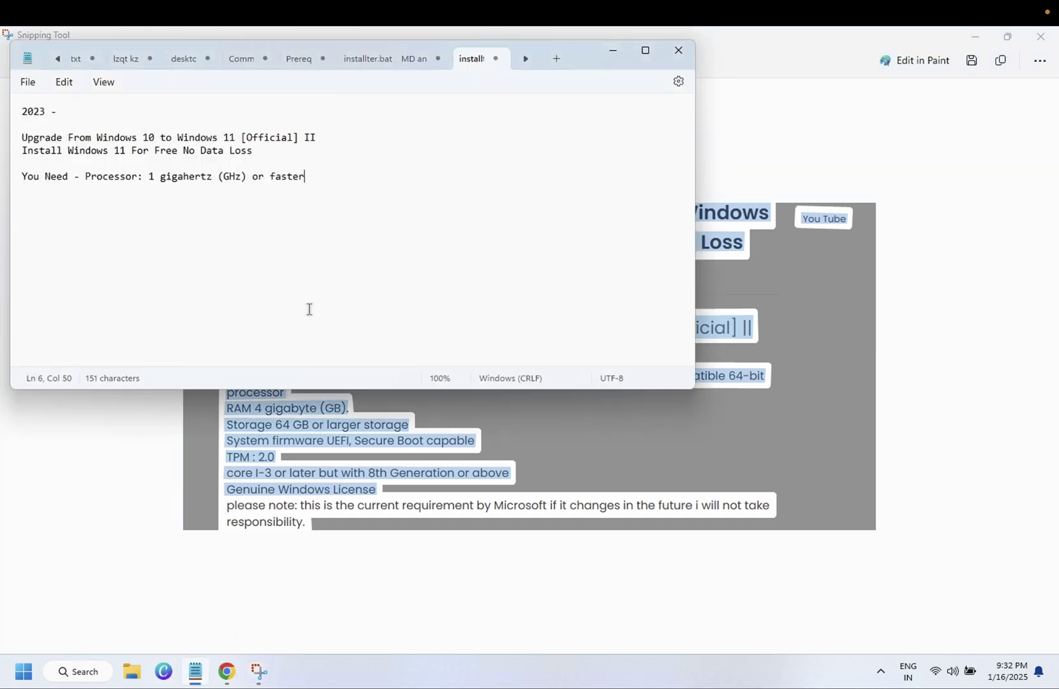
Overwrite Notepad's old notes with the copied requirements text, then minimize it and return to Chrome.
{"action": "key", "text": "ctrl+a"}
{"action": "key", "text": "ctrl+v"}
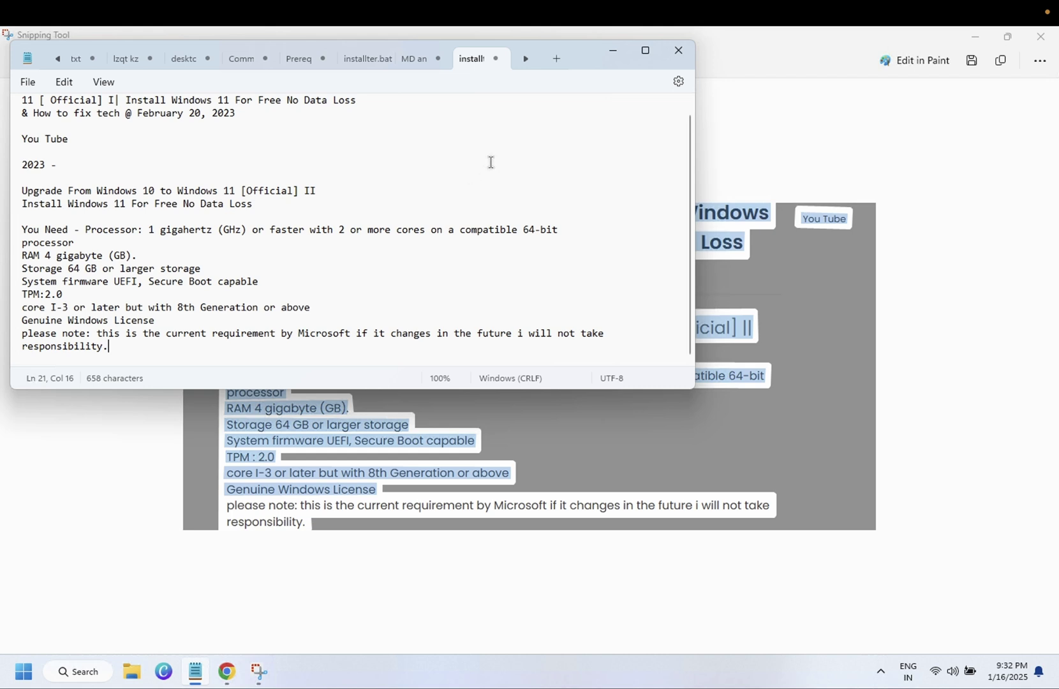
{"action": "left_click", "coordinate": [613, 55]}
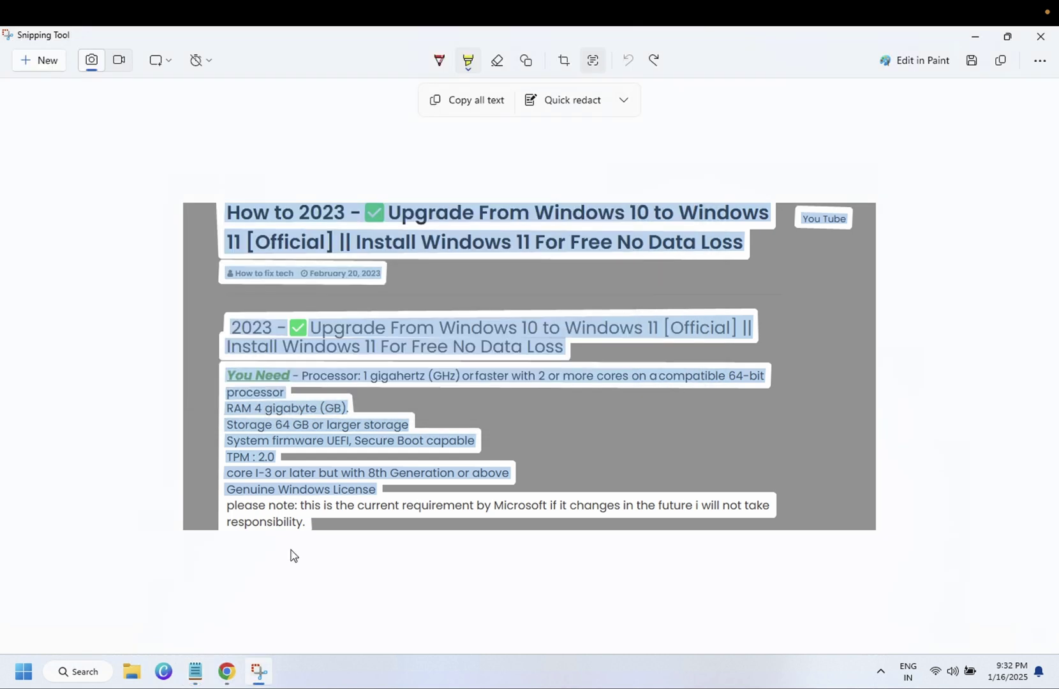
{"action": "left_click", "coordinate": [226, 670]}
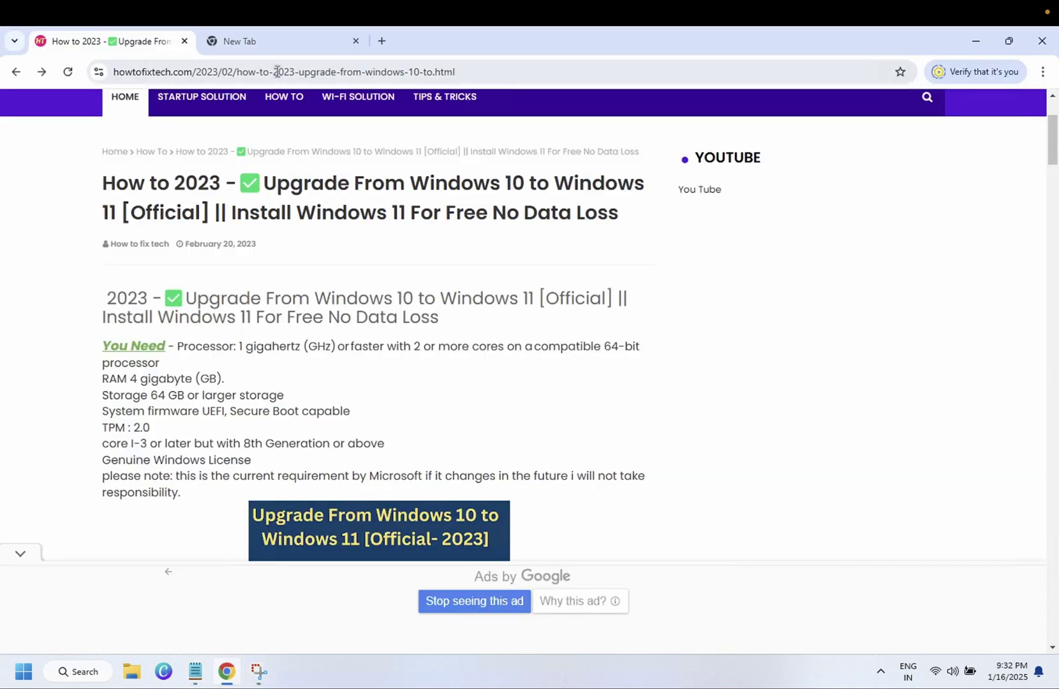
Search Google Images for 'motivational images hd' in a new tab and preview the Expect Nothing poster.
{"action": "left_click", "coordinate": [282, 41]}
{"action": "type", "text": "i"}
{"action": "key", "text": "Return"}
{"action": "type", "text": "mo"}
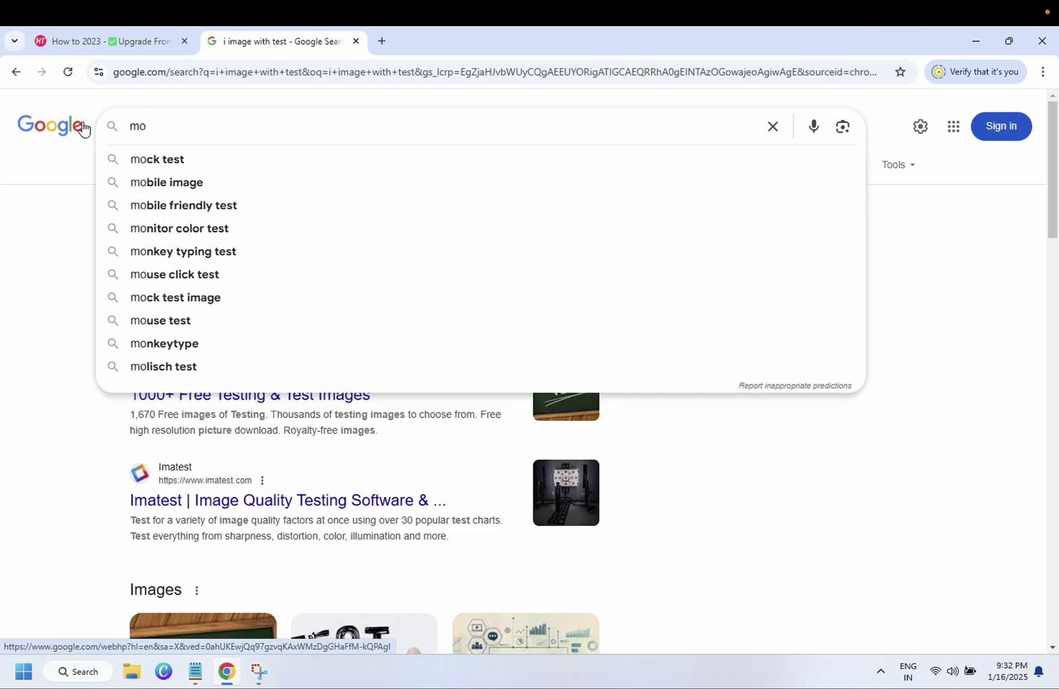
{"action": "type", "text": "tivat"}
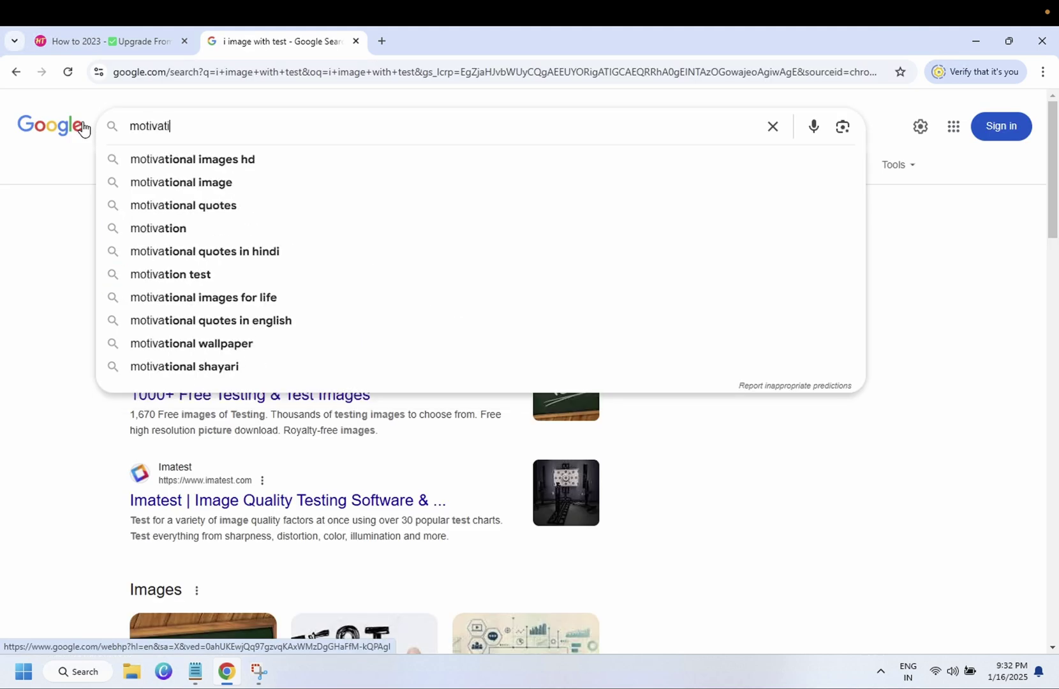
{"action": "type", "text": "i"}
{"action": "key", "text": "Down"}
{"action": "key", "text": "Return"}
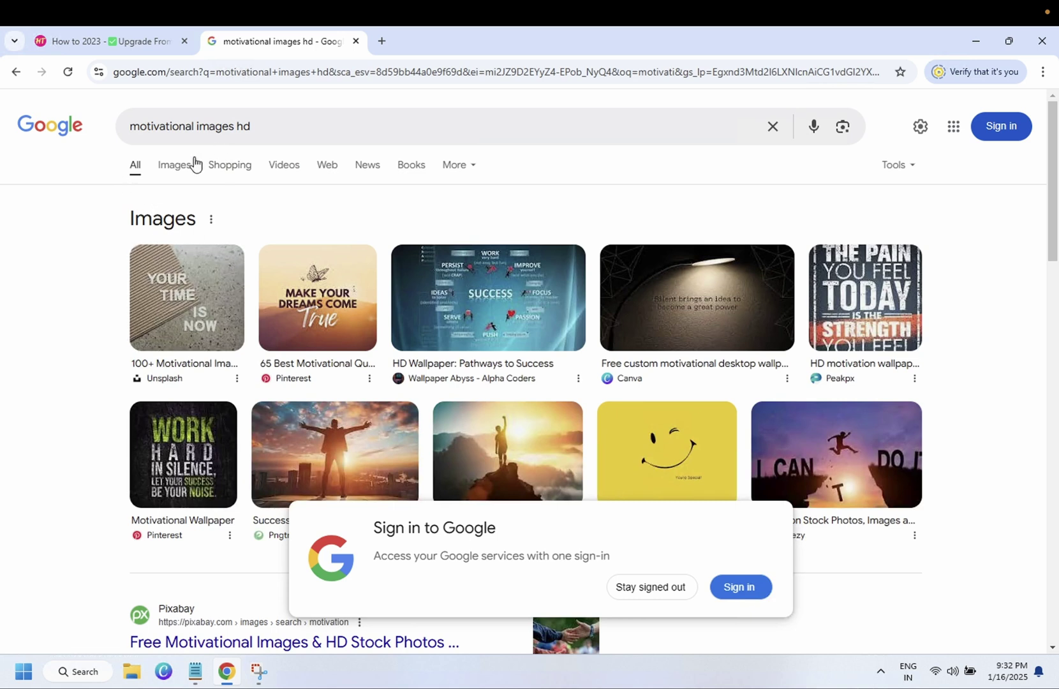
{"action": "left_click", "coordinate": [180, 173]}
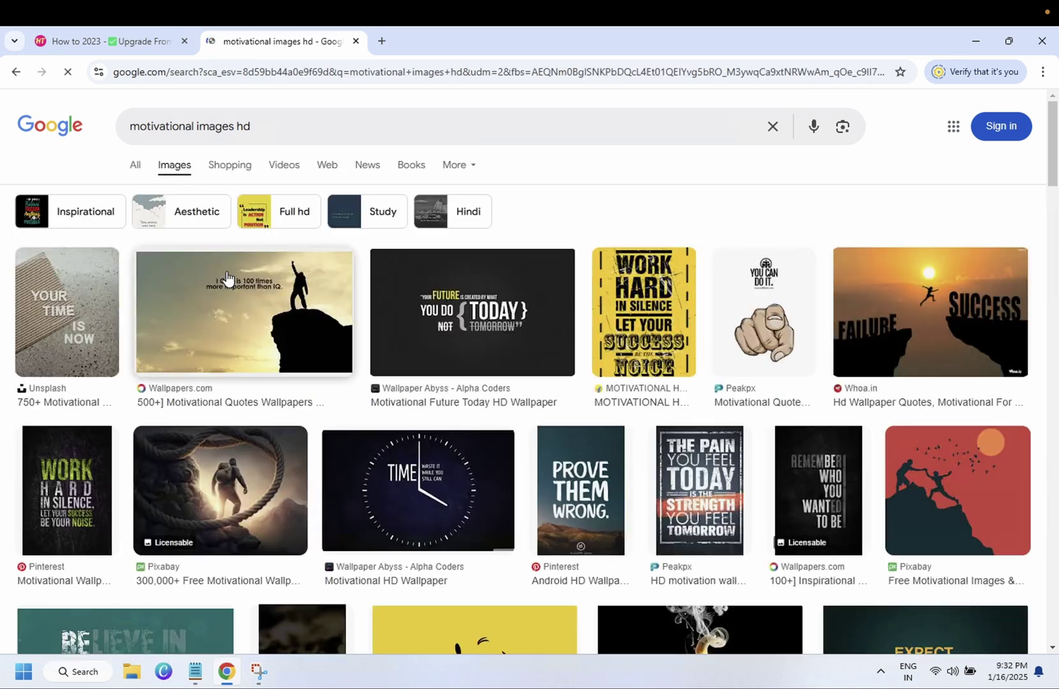
{"action": "scroll", "coordinate": [282, 593], "scroll_direction": "down", "scroll_amount": 4}
{"action": "left_click", "coordinate": [948, 364]}
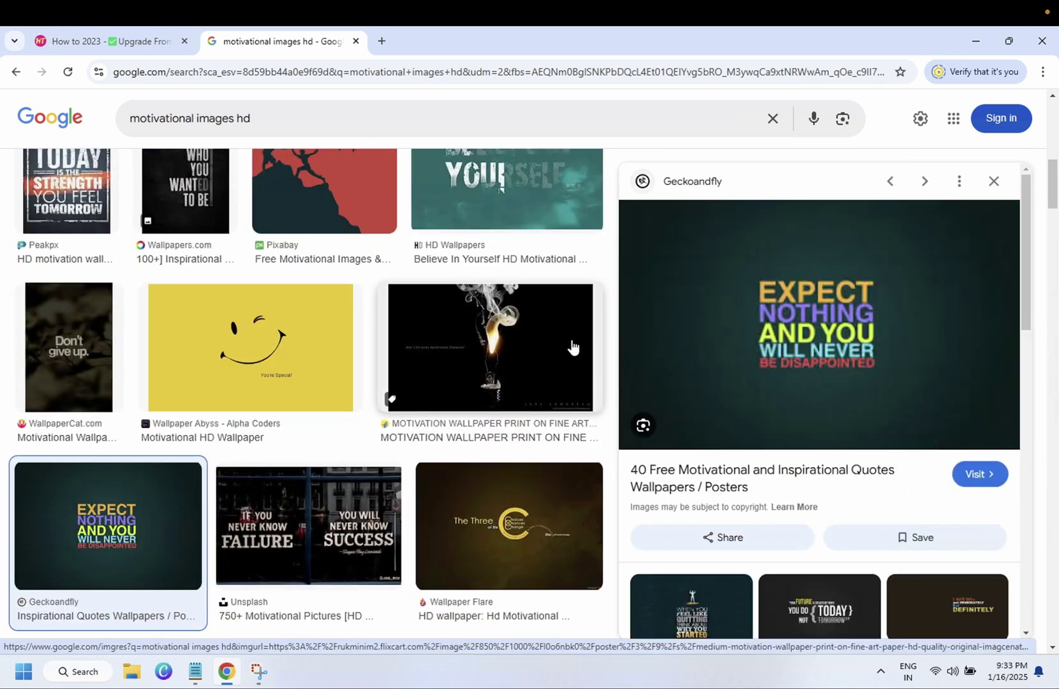
Snip the Expect Nothing poster from Chrome's preview, then minimize Chrome to reveal the snip.
{"action": "left_click", "coordinate": [259, 670]}
{"action": "left_click", "coordinate": [49, 67]}
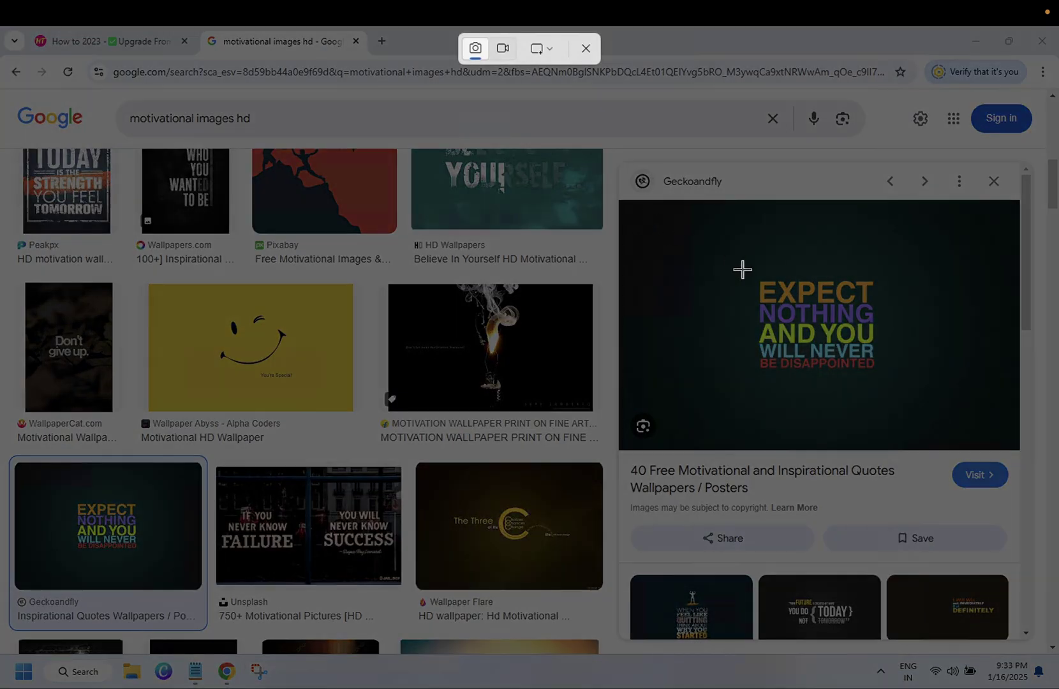
{"action": "left_click_drag", "start_coordinate": [730, 269], "coordinate": [965, 420]}
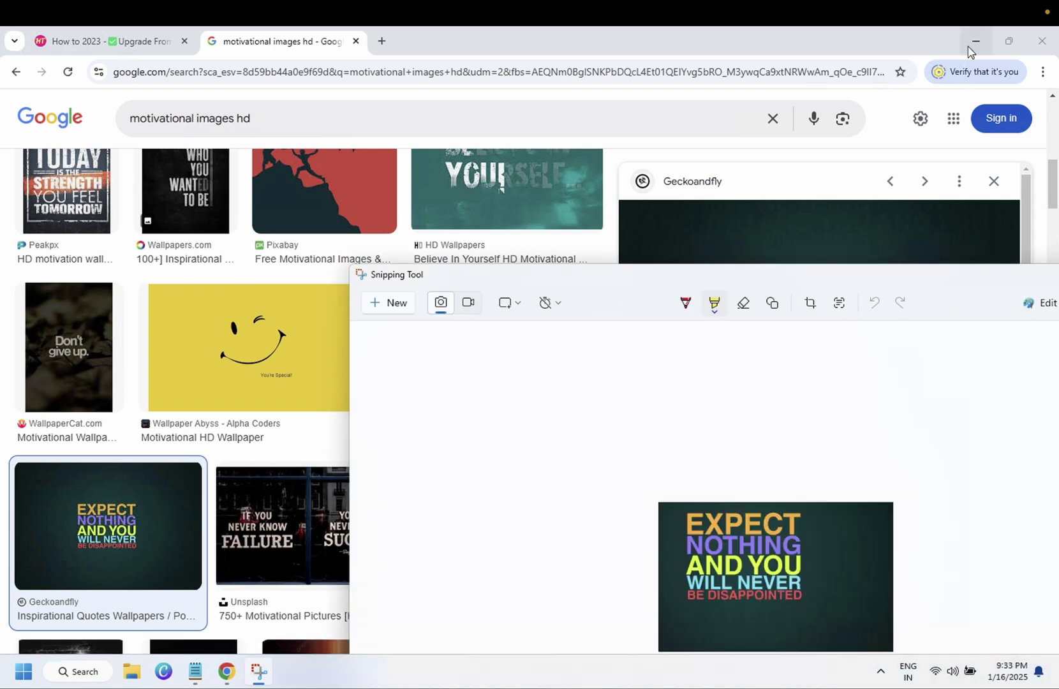
{"action": "left_click", "coordinate": [975, 41]}
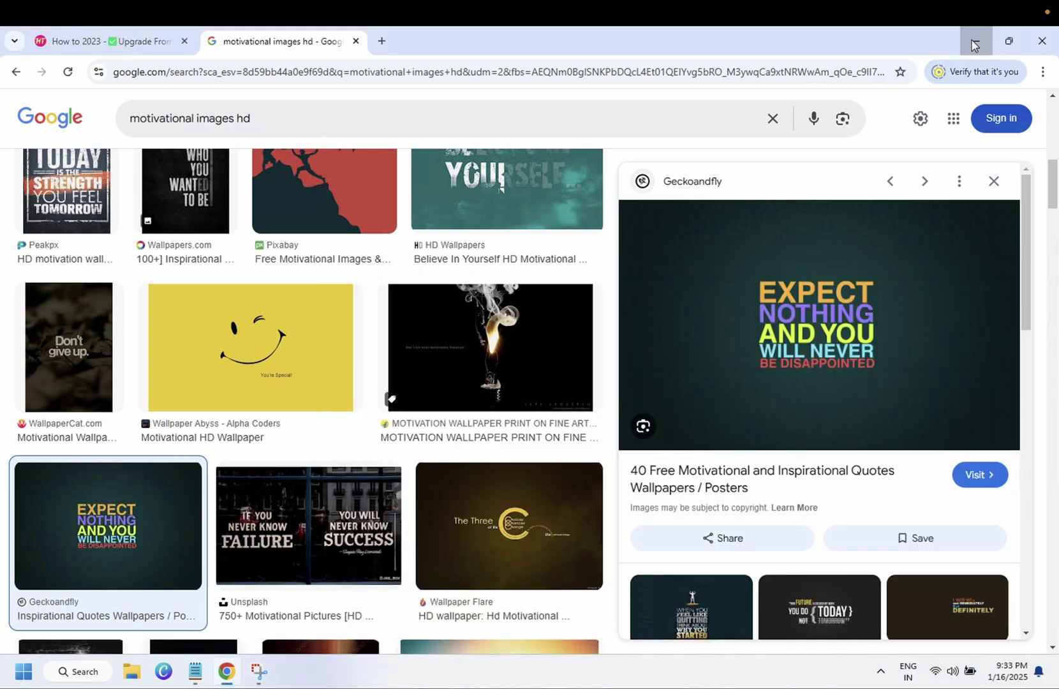
Maximize the poster snip's editor, detect its text, and select all the quote words.
{"action": "left_click_drag", "start_coordinate": [825, 278], "coordinate": [483, 172]}
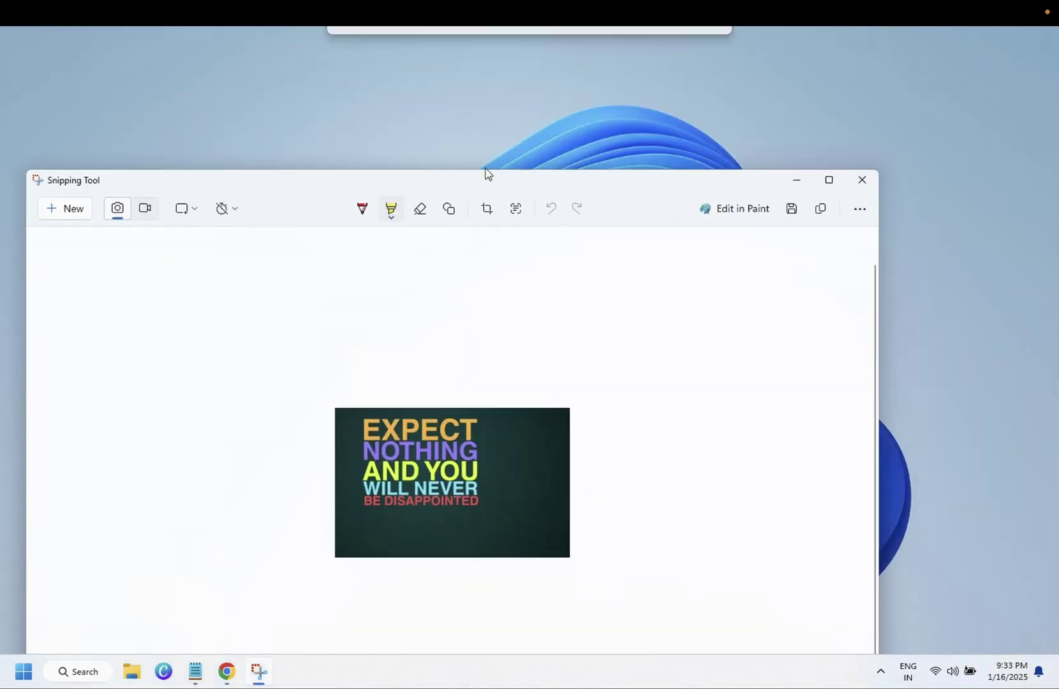
{"action": "left_click", "coordinate": [494, 203]}
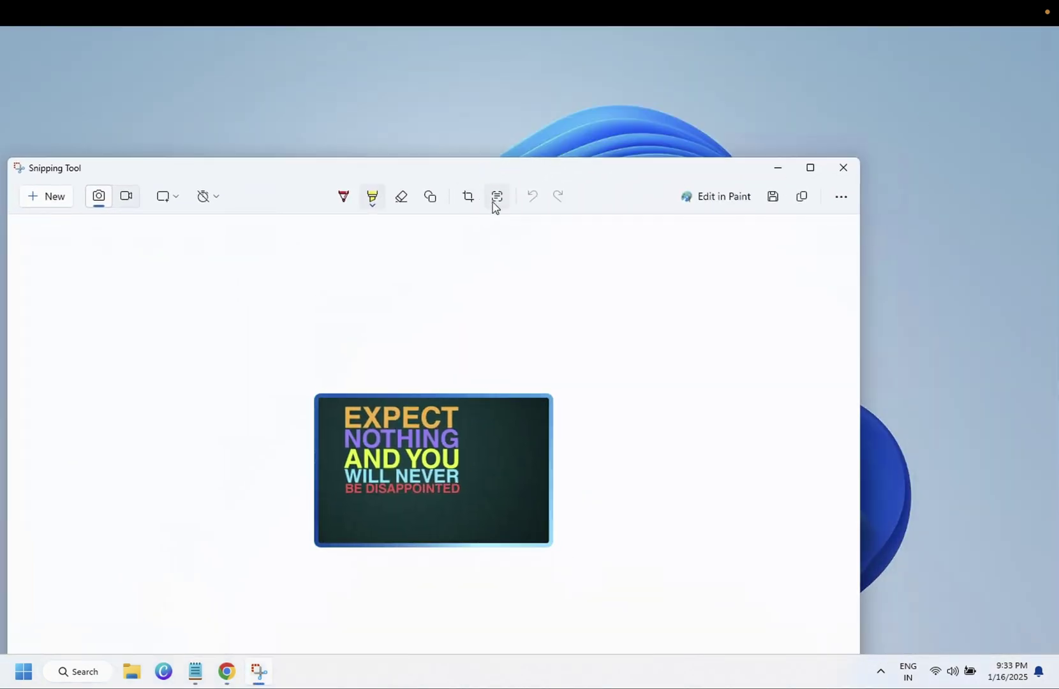
{"action": "left_click", "coordinate": [810, 168]}
{"action": "left_click", "coordinate": [593, 64]}
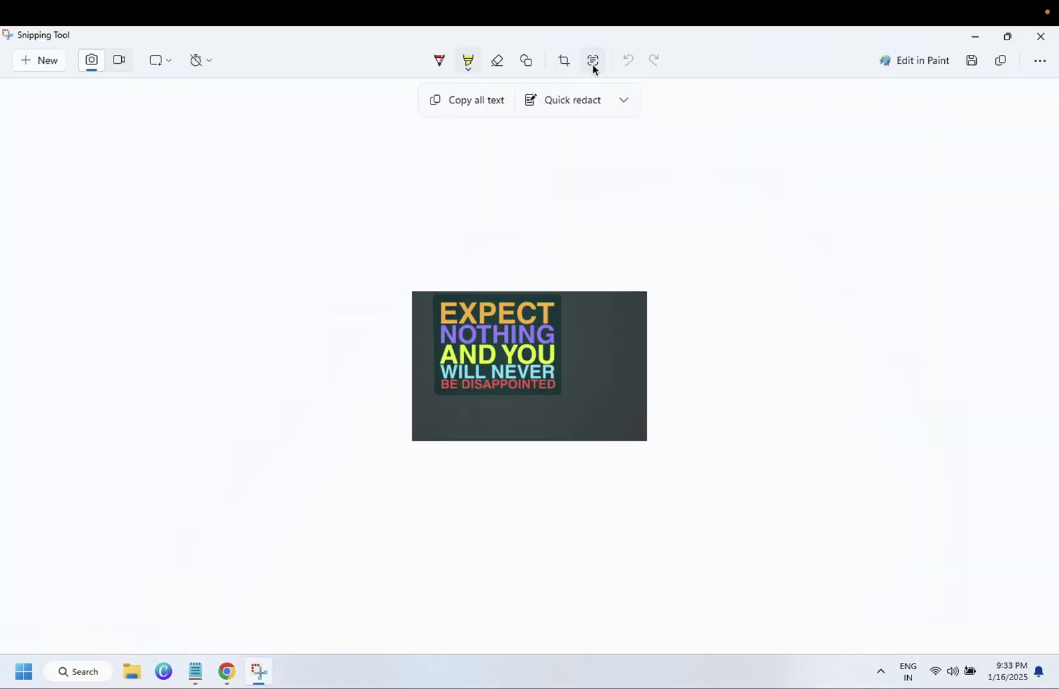
{"action": "left_click_drag", "start_coordinate": [555, 388], "coordinate": [427, 309]}
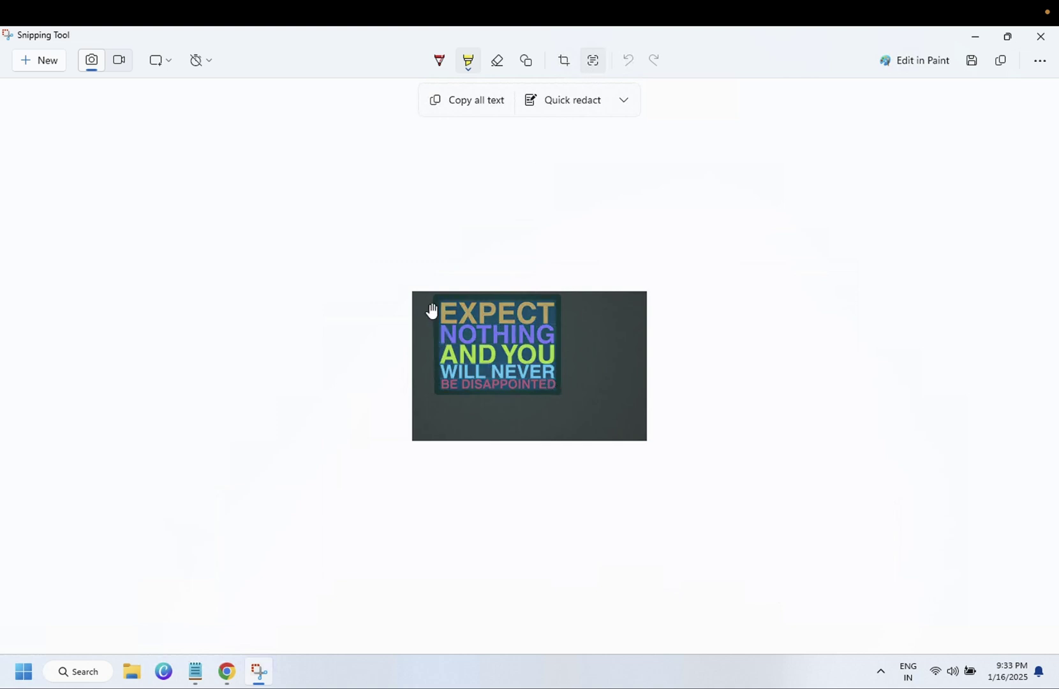
Paste the EXPECT NOTHING quote over Notepad's article text, move Notepad down, then hide it.
{"action": "left_click", "coordinate": [195, 670]}
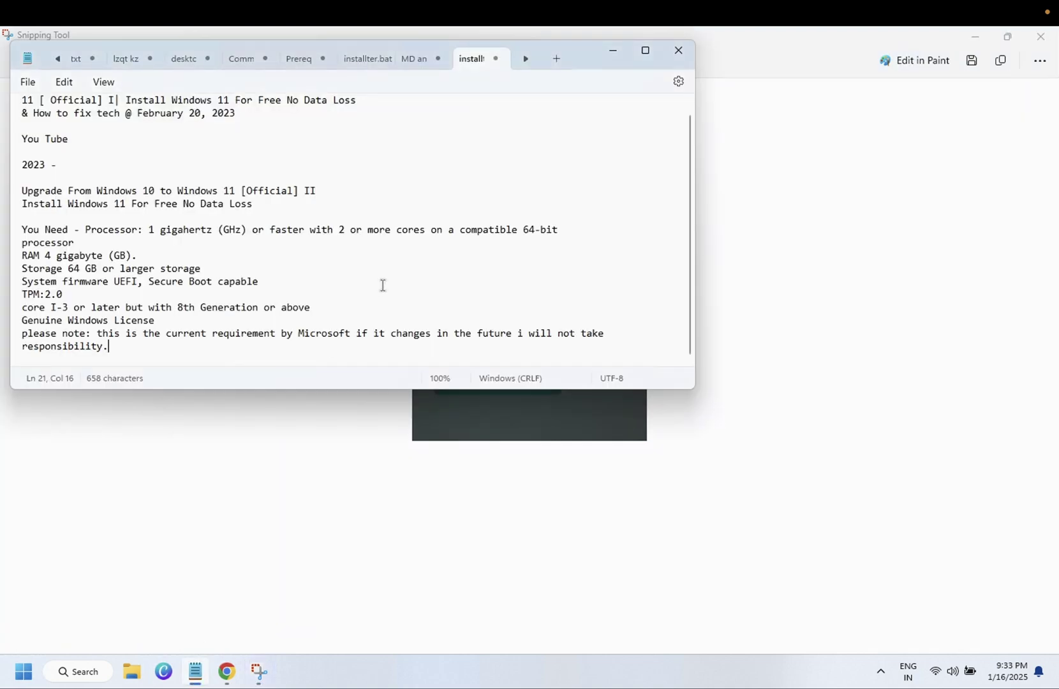
{"action": "key", "text": "ctrl+a"}
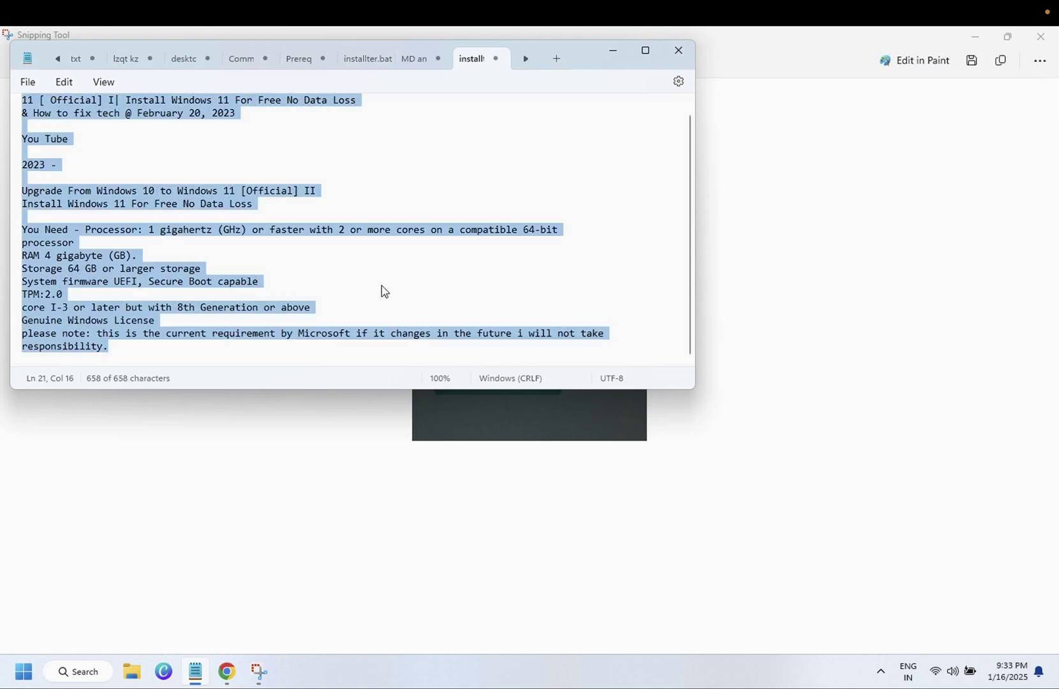
{"action": "type", "text": "EXPECT NOTHING AND YOU WILL NEVER BE DISAPPOINTED"}
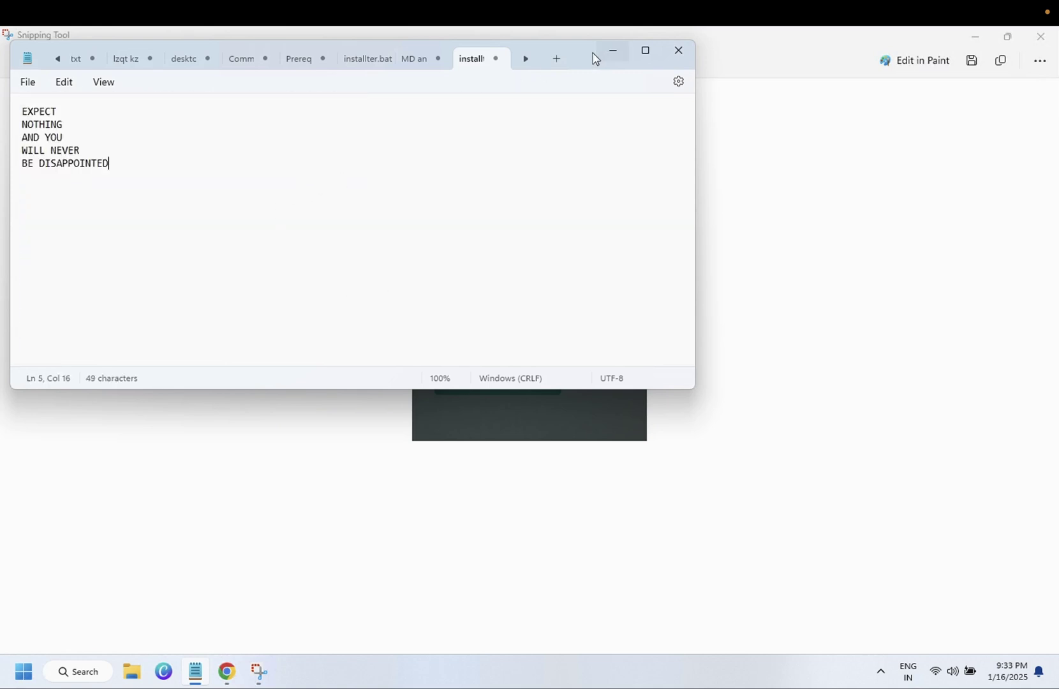
{"action": "mouse_move", "coordinate": [600, 61]}
{"action": "left_mouse_down"}
{"action": "mouse_move", "coordinate": [668, 193]}
{"action": "mouse_move", "coordinate": [608, 439]}
{"action": "left_mouse_up"}
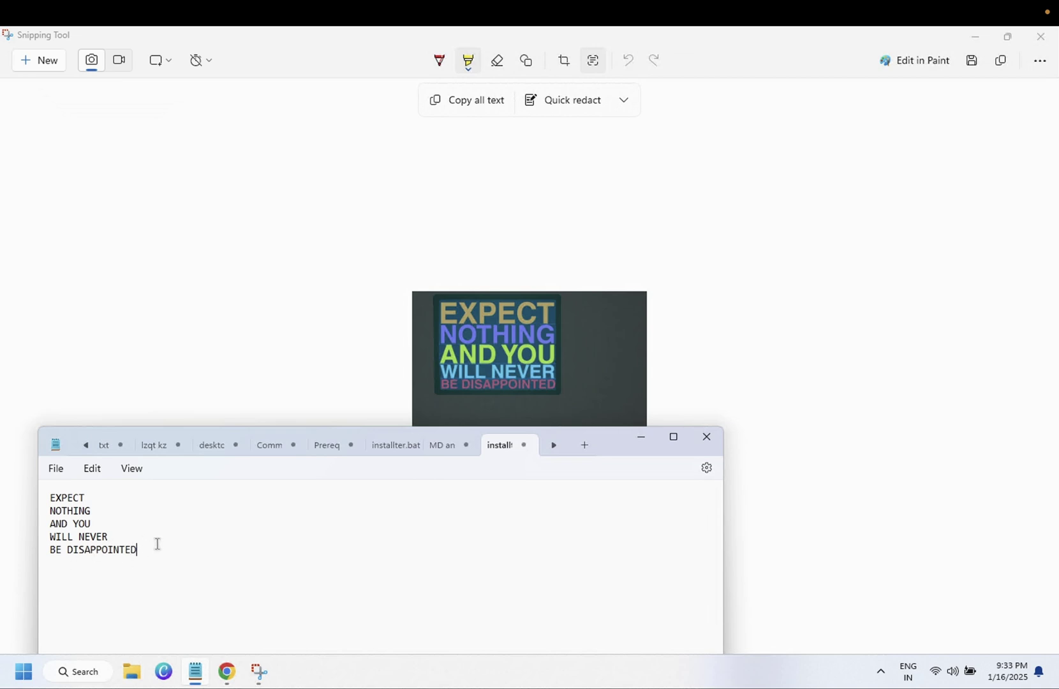
{"action": "left_click", "coordinate": [627, 110]}
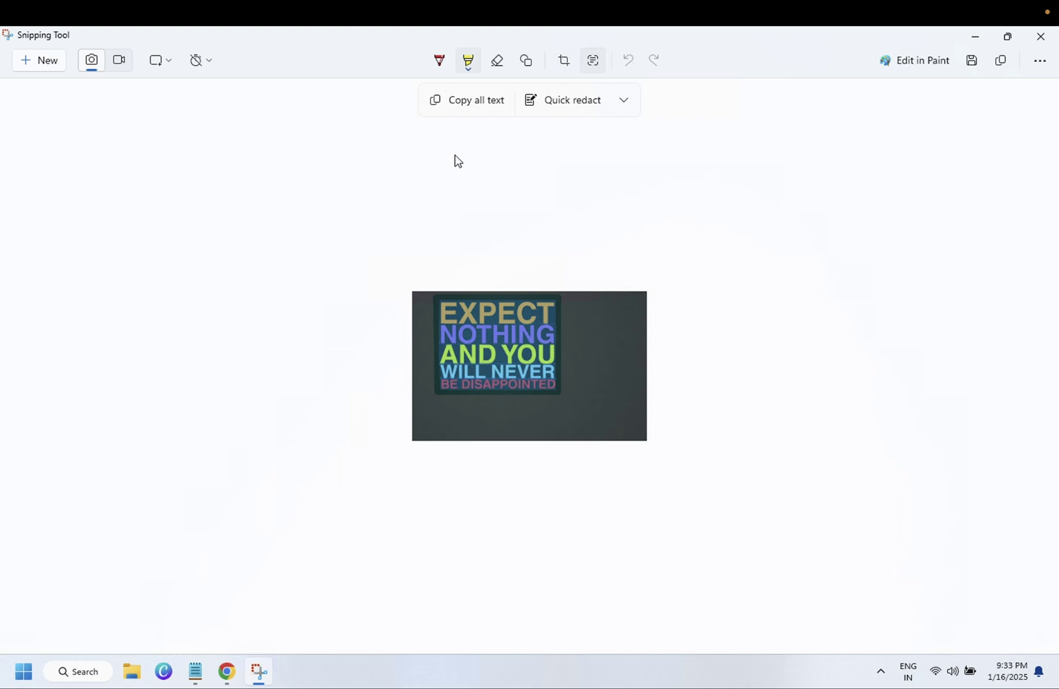
Set the highlighter to orange, mark the poster's right side, then undo the strokes.
{"action": "left_click", "coordinate": [468, 65]}
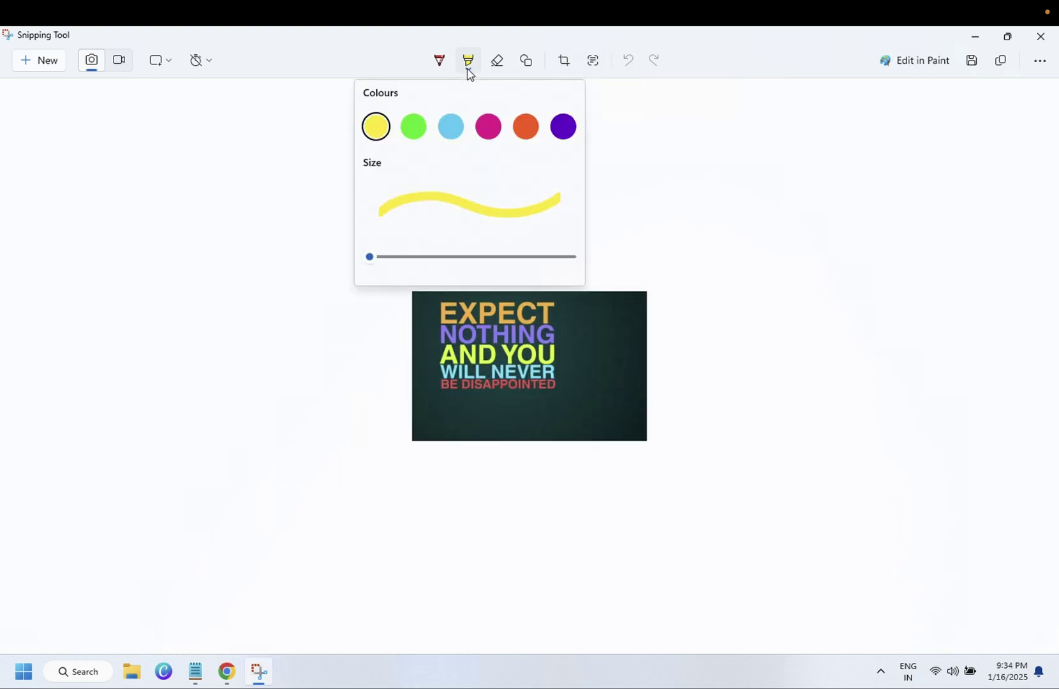
{"action": "left_click", "coordinate": [376, 133]}
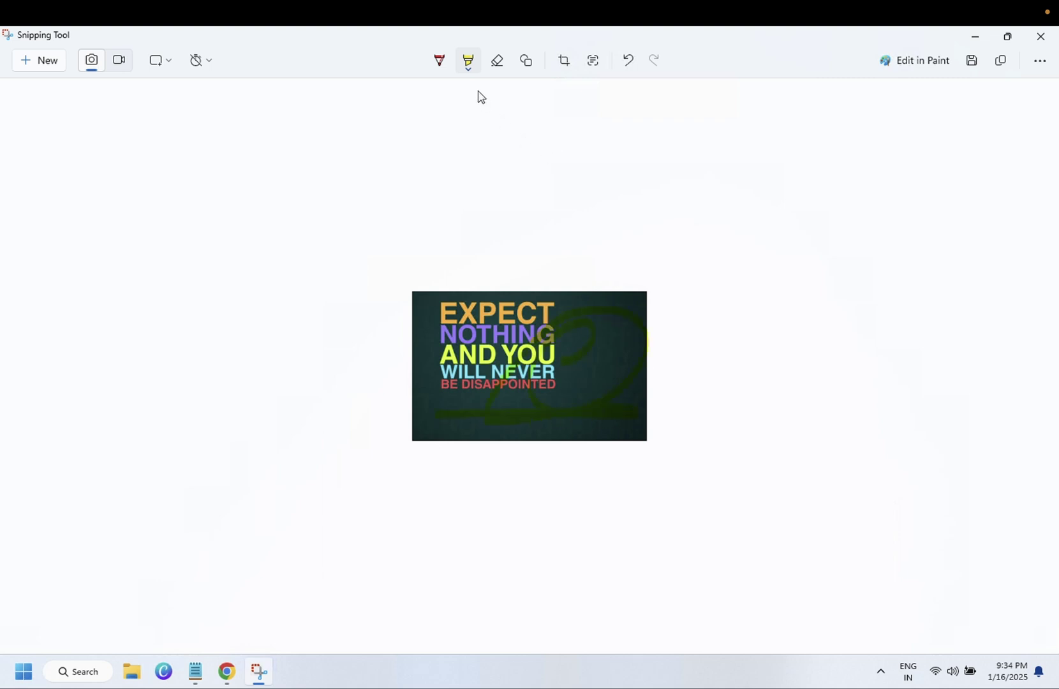
{"action": "left_click", "coordinate": [468, 62]}
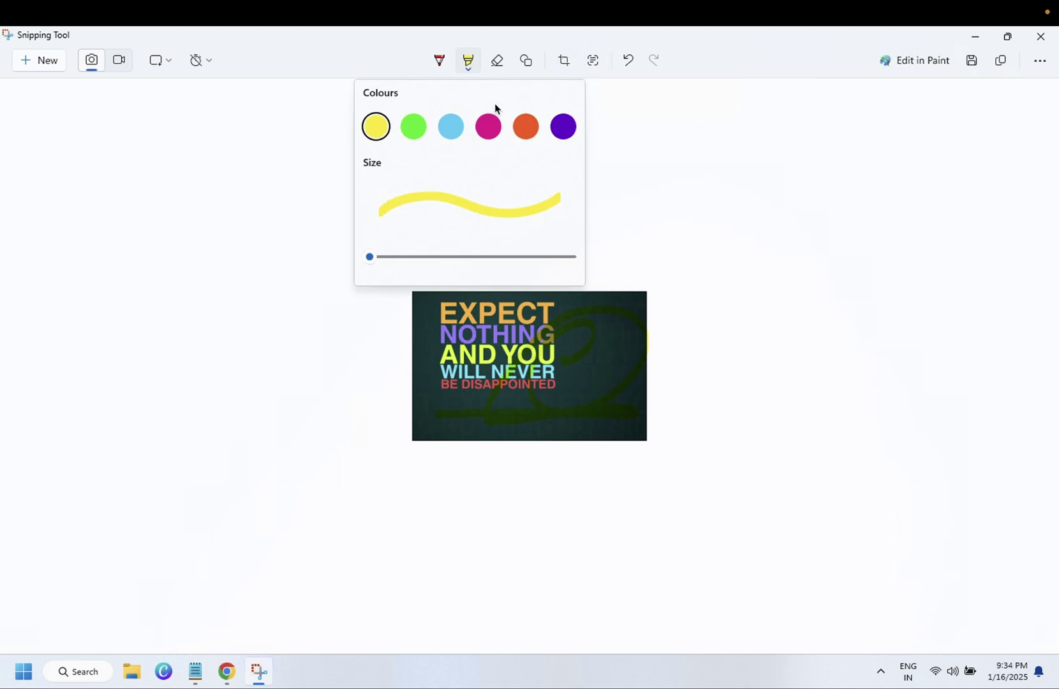
{"action": "left_click", "coordinate": [522, 125]}
{"action": "left_click_drag", "start_coordinate": [575, 399], "coordinate": [588, 366]}
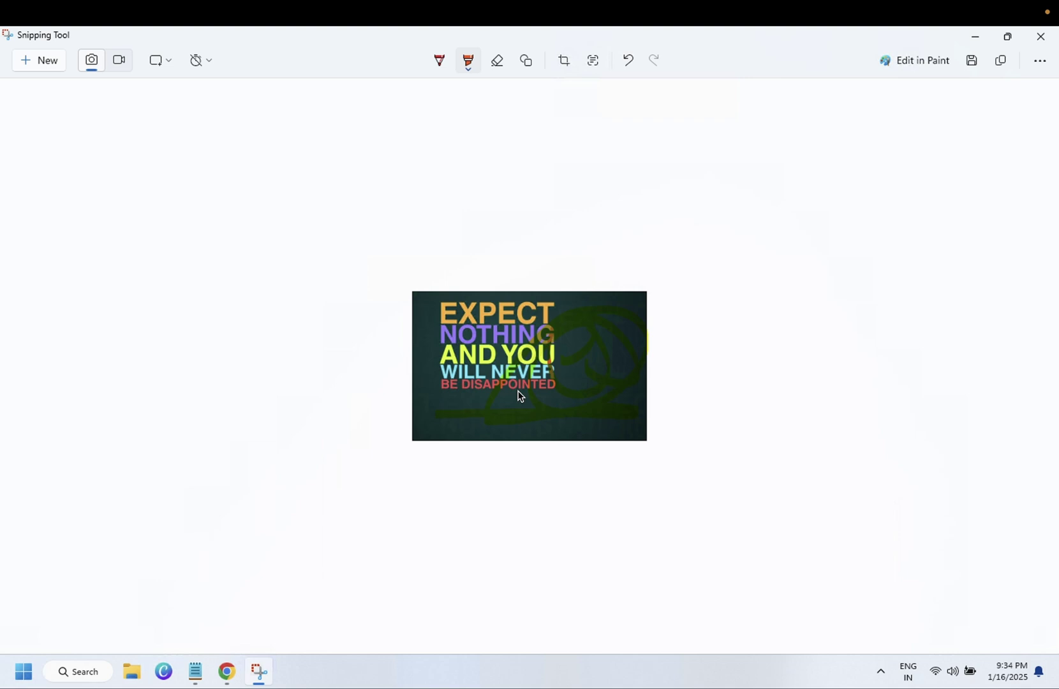
{"action": "key", "text": "ctrl+z"}
{"action": "key", "text": "ctrl+z"}
Browse the capture shape list, keeping rectangular mode, then view and close the delay options.
{"action": "left_click", "coordinate": [169, 63]}
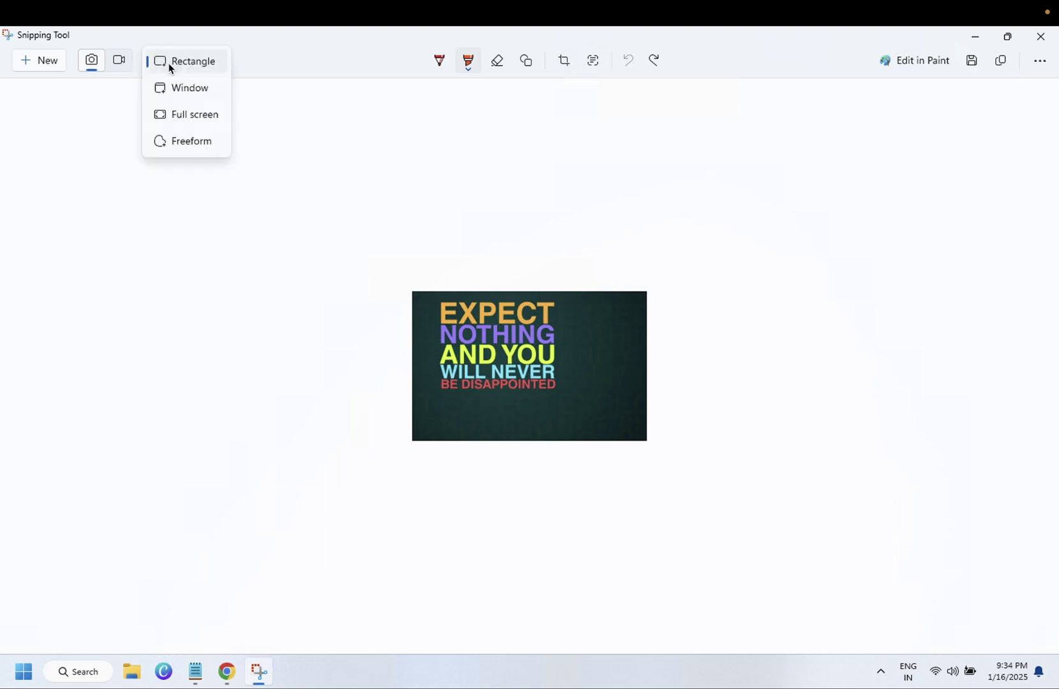
{"action": "left_click", "coordinate": [262, 69]}
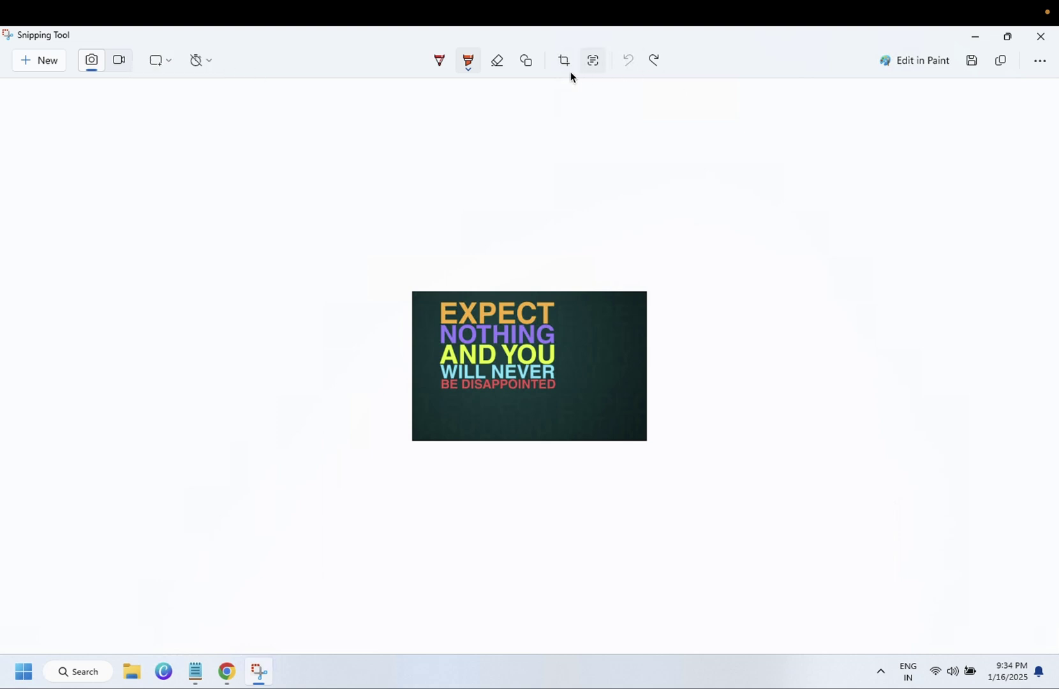
{"action": "left_click", "coordinate": [204, 65]}
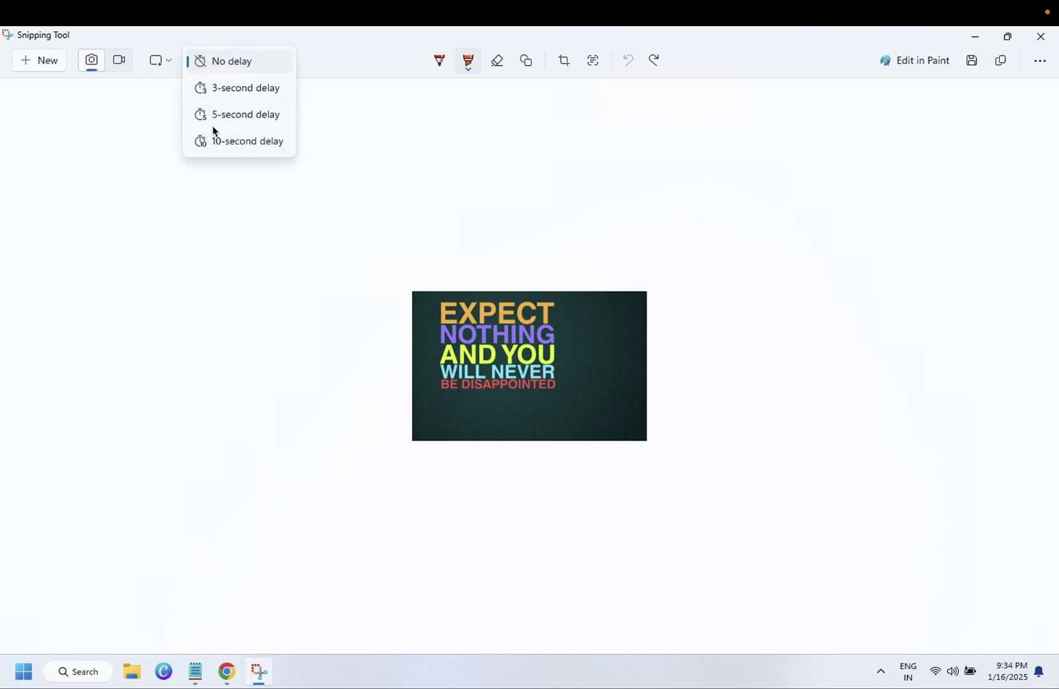
{"action": "left_click", "coordinate": [156, 119]}
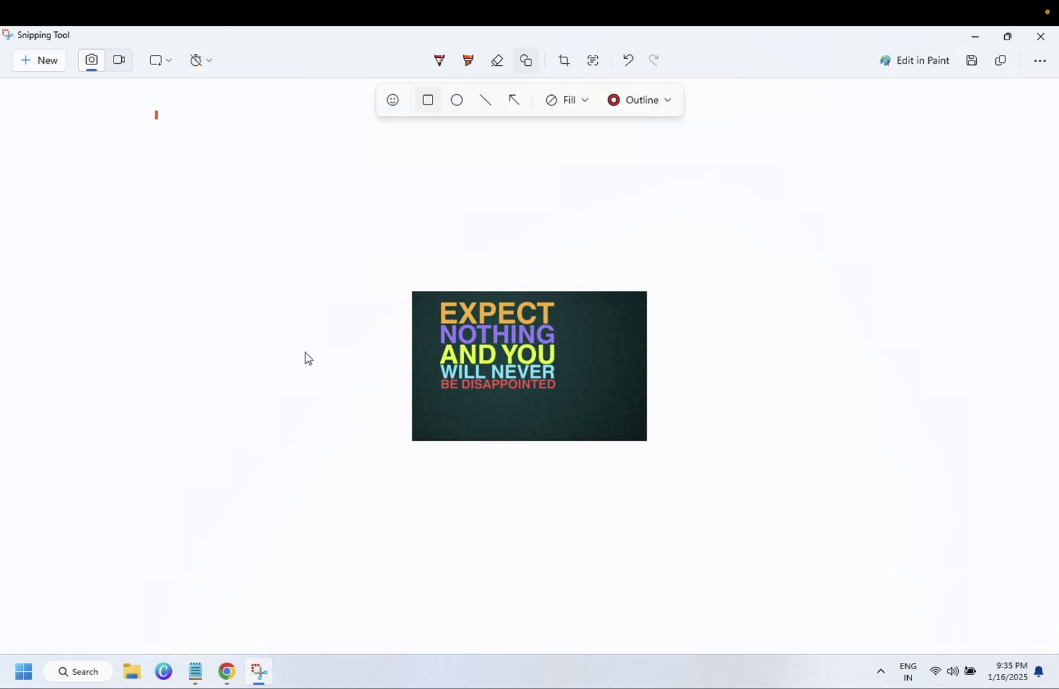